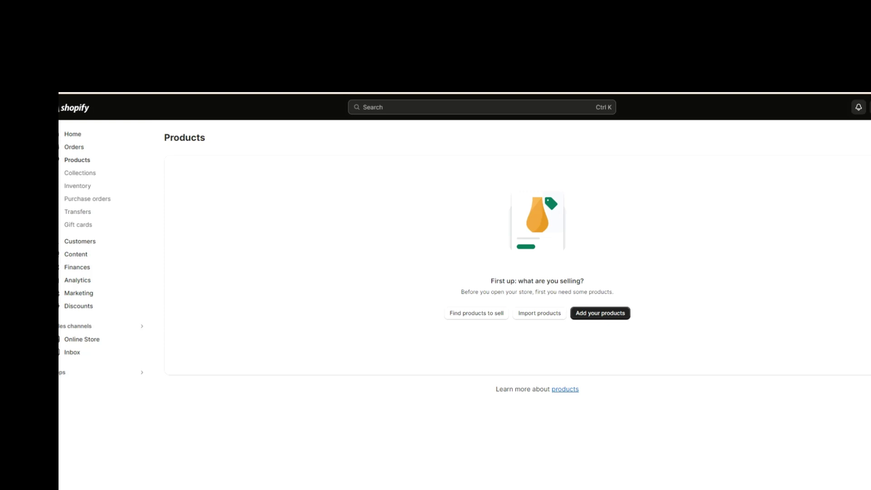
- Start a new product and enter the description "Custom machine made wig."
{"action": "left_click", "coordinate": [600, 313]}
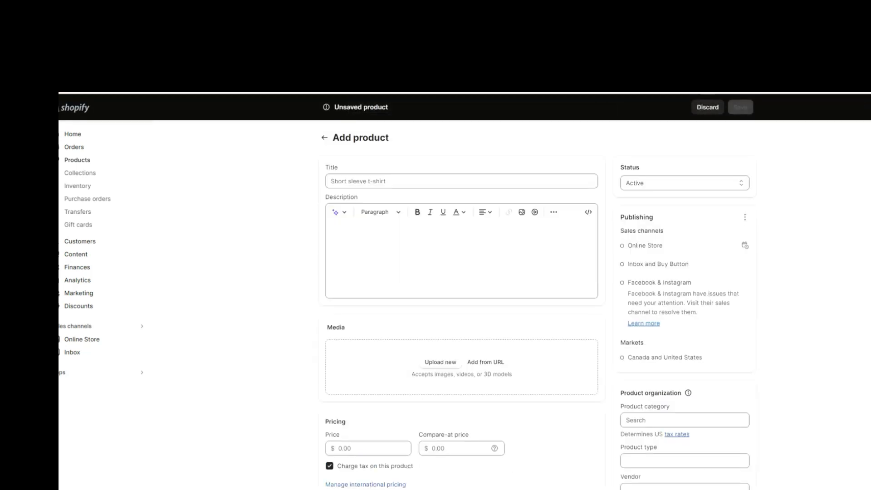
{"action": "scroll", "coordinate": [461, 300], "scroll_direction": "down", "scroll_amount": 10}
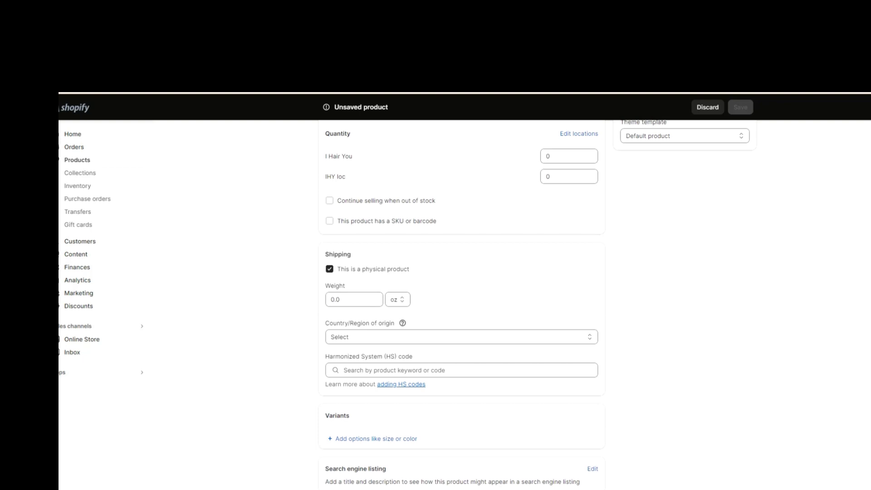
{"action": "scroll", "coordinate": [461, 300], "scroll_direction": "up", "scroll_amount": 10}
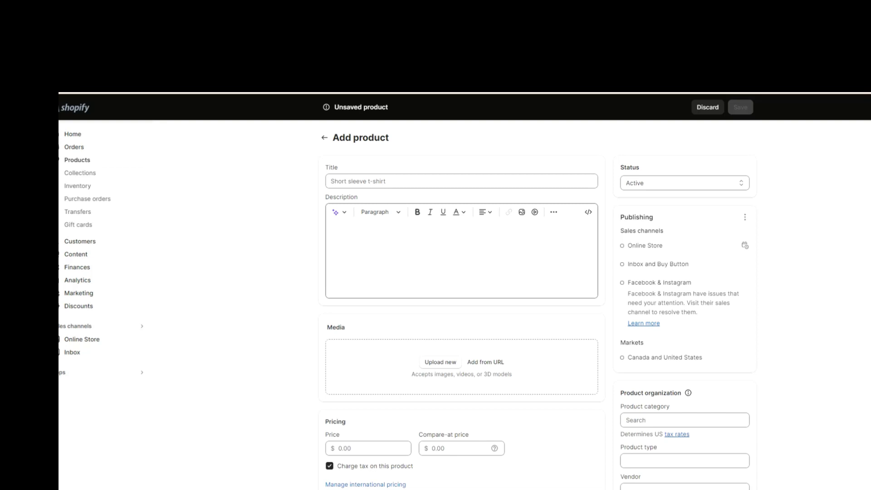
{"action": "left_click", "coordinate": [461, 257]}
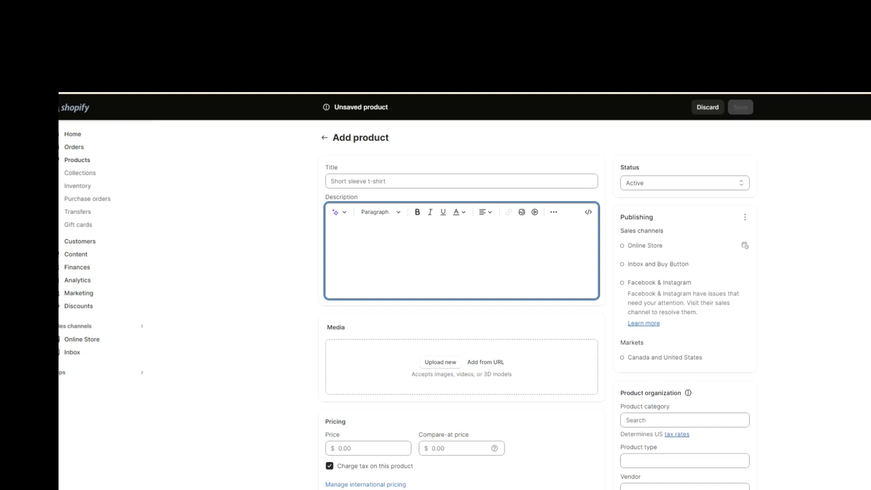
{"action": "type", "text": "Custom"}
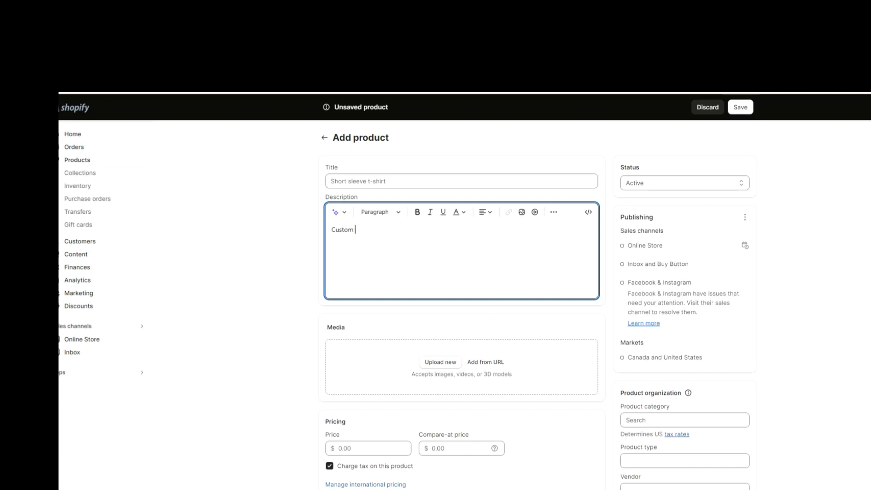
{"action": "type", "text": " wig"}
{"action": "key", "text": "BackSpace"}
{"action": "key", "text": "BackSpace"}
{"action": "type", "text": "machine made wig."}
- Upload a photo of the long, straight dark wig from the Pictures folder as the product's media
{"action": "left_click", "coordinate": [440, 362]}
{"action": "scroll", "coordinate": [387, 212], "scroll_direction": "down", "scroll_amount": 15}
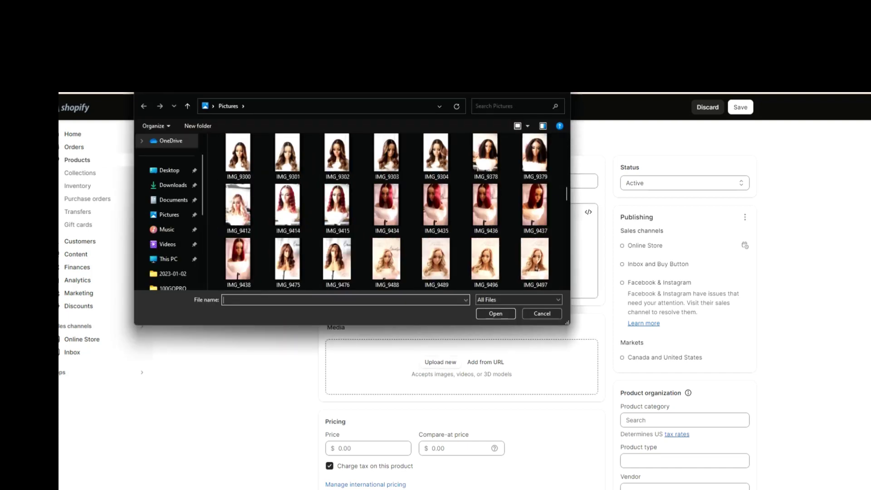
{"action": "scroll", "coordinate": [338, 209], "scroll_direction": "down", "scroll_amount": 10}
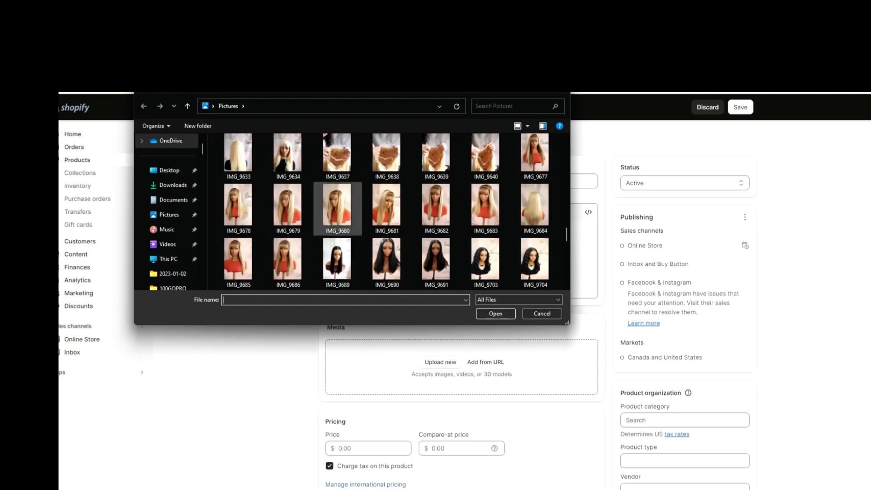
{"action": "double_click", "coordinate": [338, 209]}
- Title the product Suzie and add the description line "Available in lengths 10"-30"" below the first line
{"action": "left_click", "coordinate": [462, 181]}
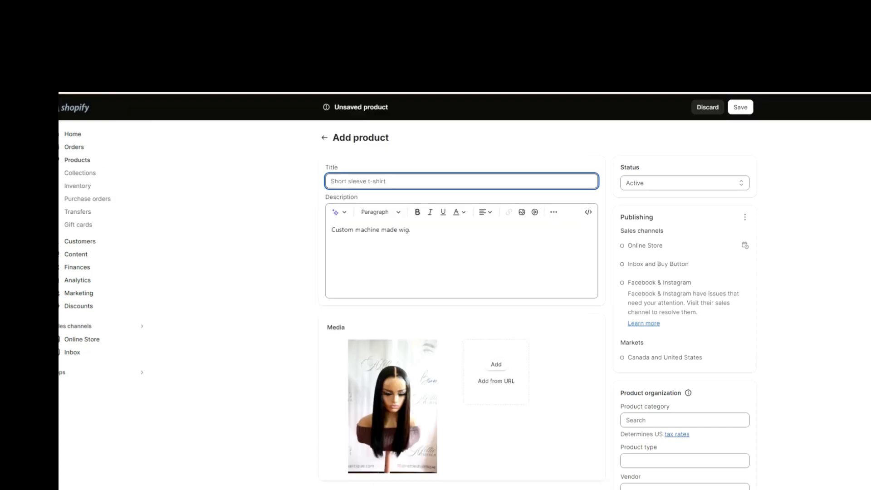
{"action": "type", "text": "Suzie"}
{"action": "left_click", "coordinate": [411, 230]}
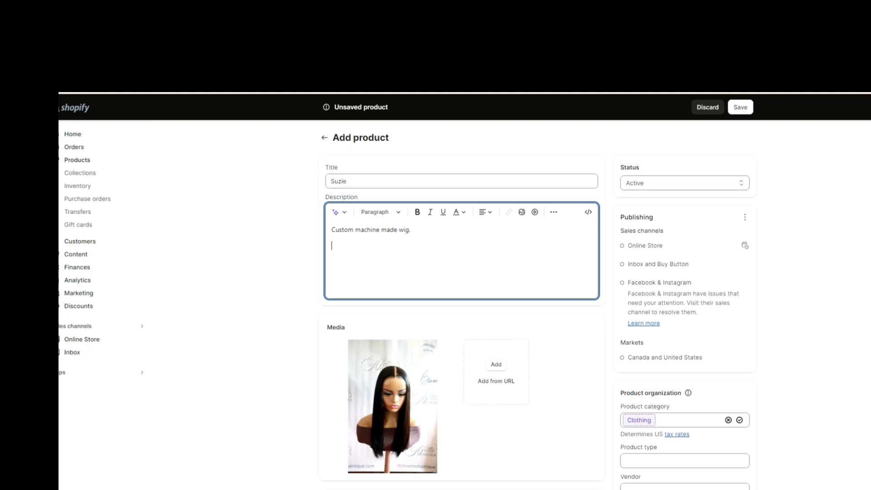
{"action": "key", "text": "Return"}
{"action": "type", "text": "Available in lengths 10\""}
- Remove the IHY loc location from the product's inventory quantities, keeping only I Hair You
{"action": "scroll", "coordinate": [461, 304], "scroll_direction": "down", "scroll_amount": 4}
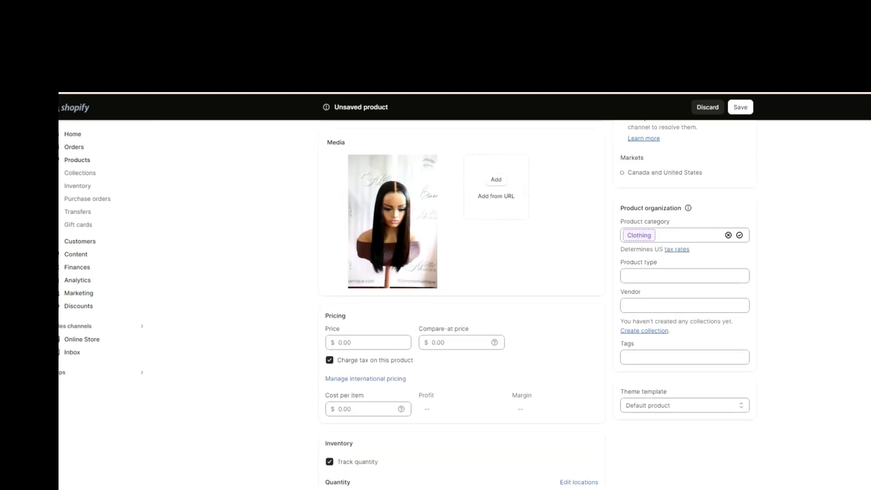
{"action": "scroll", "coordinate": [461, 304], "scroll_direction": "down", "scroll_amount": 4}
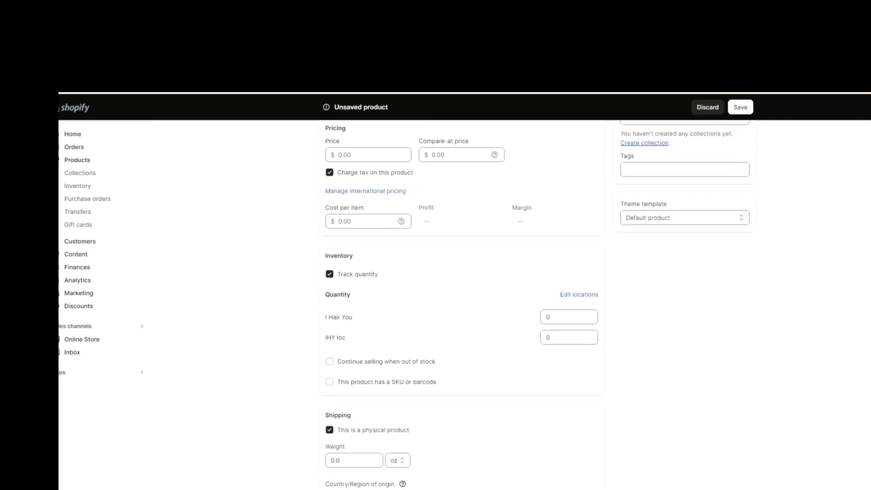
{"action": "scroll", "coordinate": [461, 303], "scroll_direction": "down", "scroll_amount": 1}
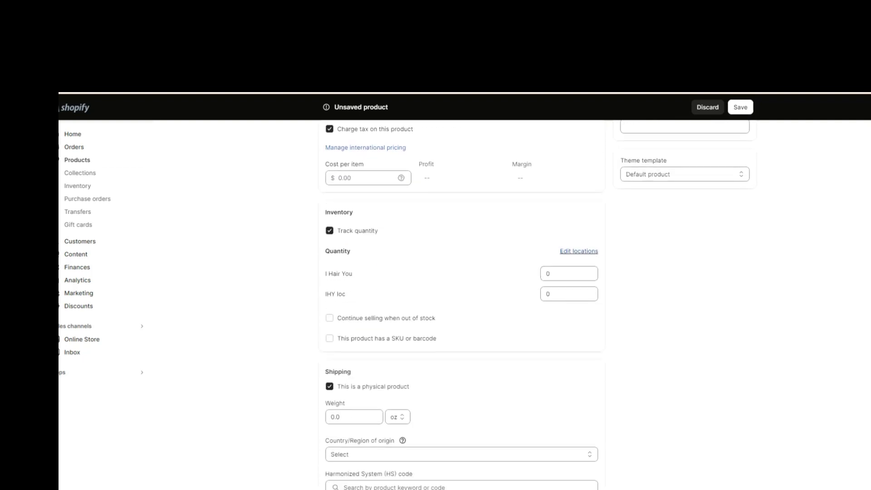
{"action": "left_click", "coordinate": [579, 251]}
{"action": "left_click", "coordinate": [605, 366]}
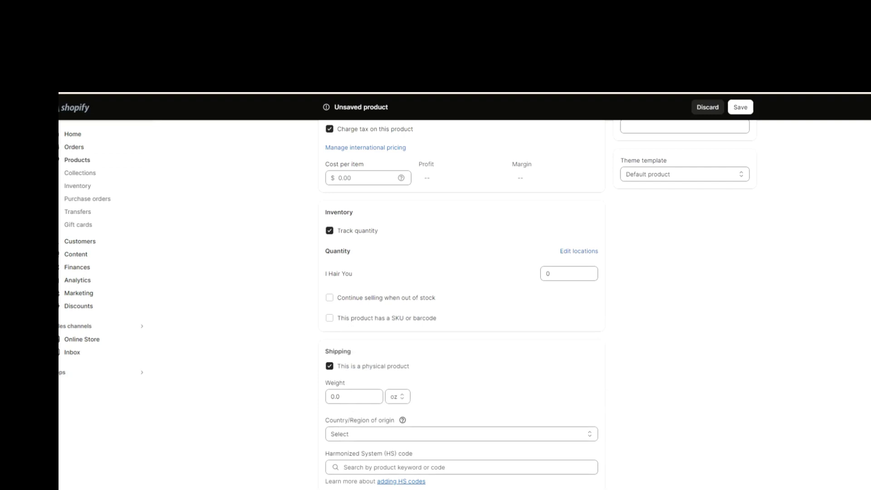
- Set the product's shipping weight to 1.4 lb
{"action": "scroll", "coordinate": [461, 304], "scroll_direction": "down", "scroll_amount": 2}
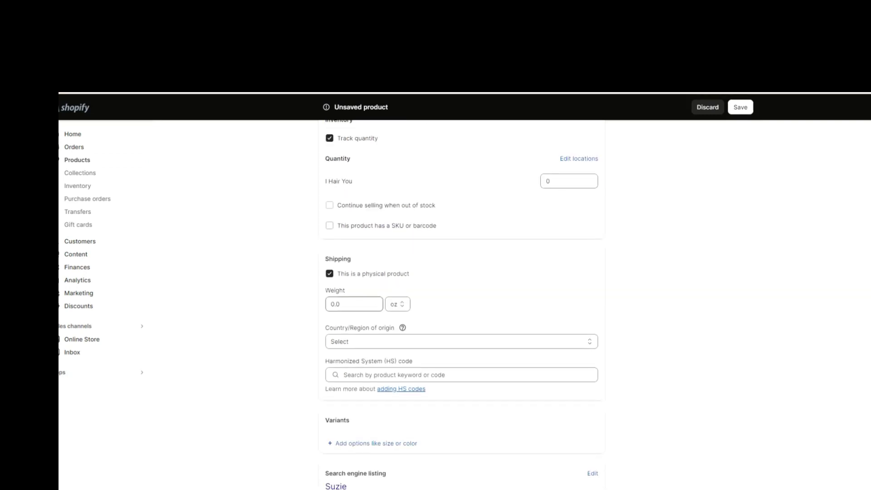
{"action": "left_click", "coordinate": [354, 304]}
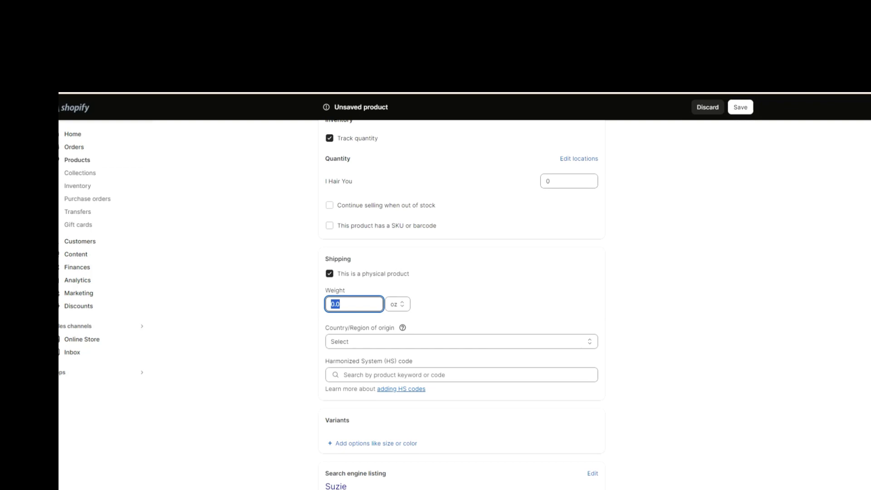
{"action": "type", "text": "1.4"}
{"action": "left_click", "coordinate": [398, 304]}
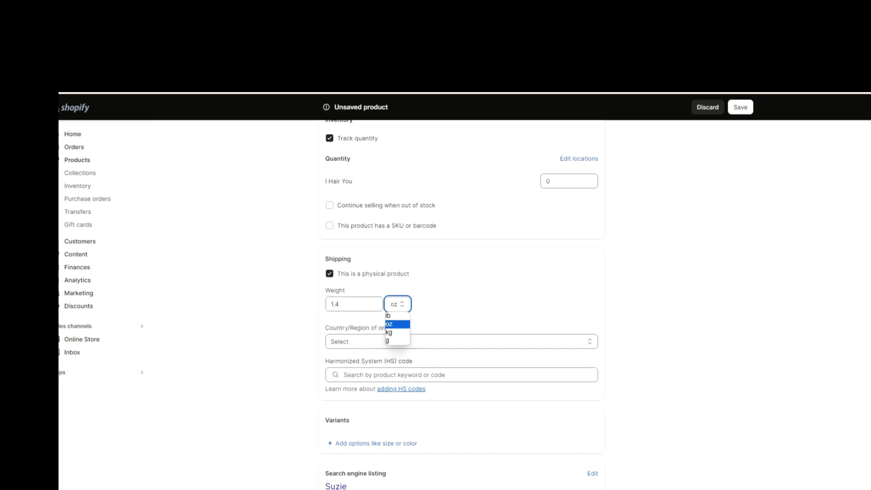
{"action": "left_click", "coordinate": [396, 316]}
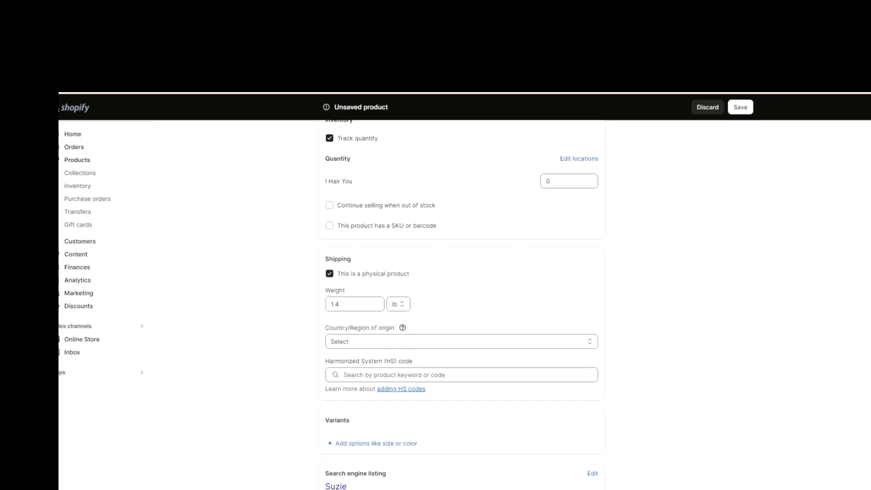
- Set the product's country of origin to United States
{"action": "scroll", "coordinate": [462, 305], "scroll_direction": "down", "scroll_amount": 1}
{"action": "left_click", "coordinate": [461, 318]}
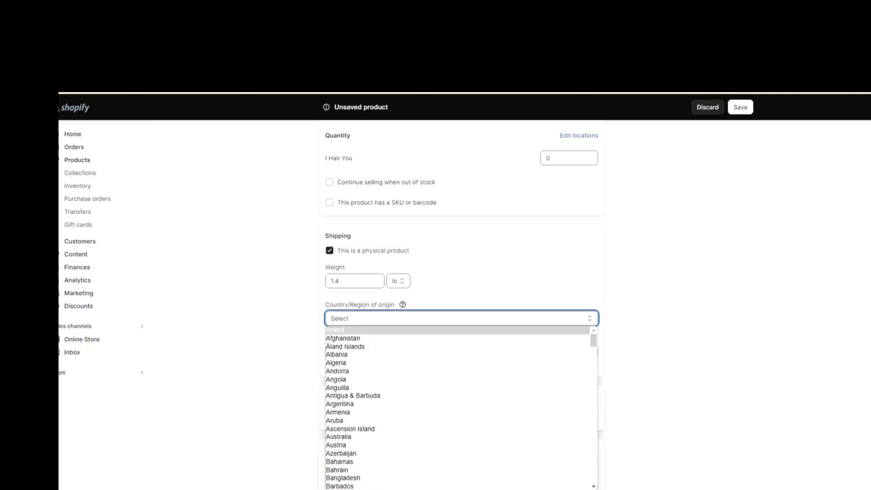
{"action": "key", "text": "u"}
{"action": "scroll", "coordinate": [458, 364], "scroll_direction": "down", "scroll_amount": 2}
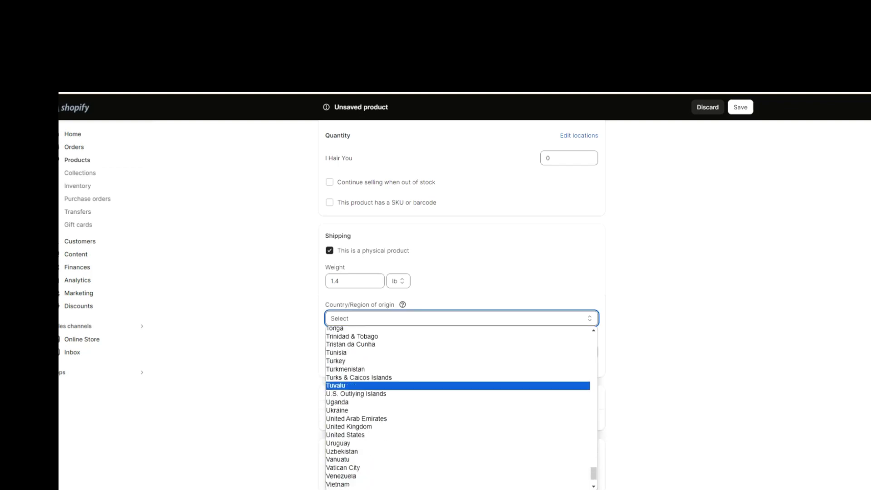
{"action": "left_click", "coordinate": [346, 435]}
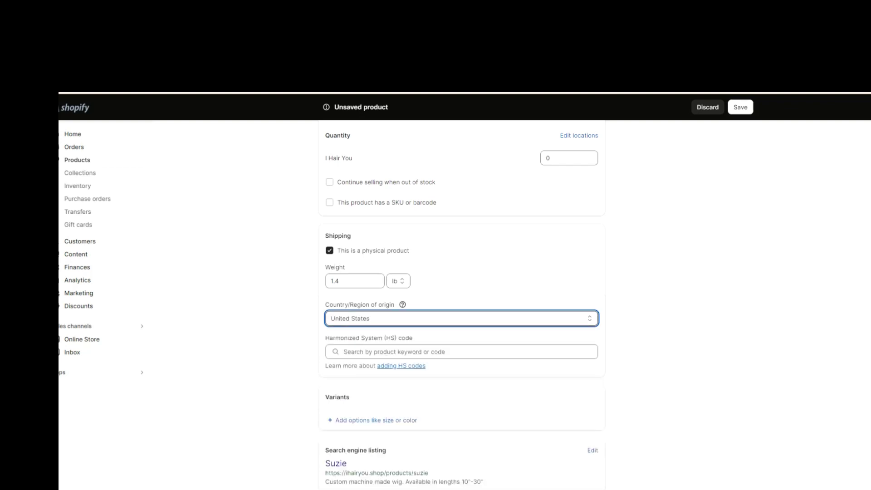
- Search the Harmonized System codes for wigs and assign 6704.11, complete wigs of synthetic textile materials
{"action": "left_click", "coordinate": [461, 351]}
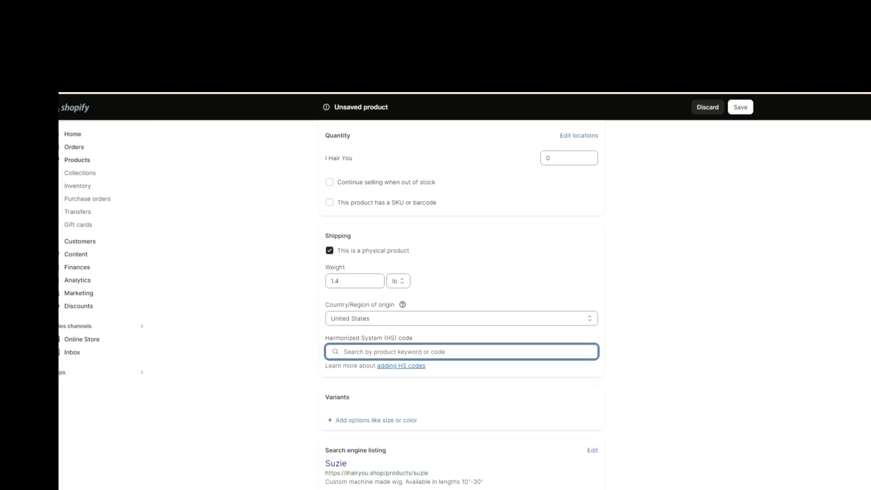
{"action": "type", "text": "wigs"}
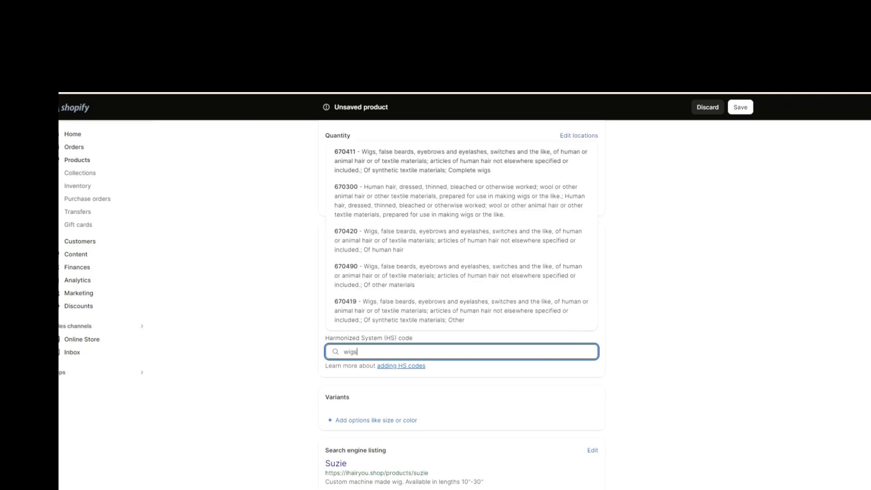
{"action": "key", "text": "Down"}
{"action": "key", "text": "Return"}
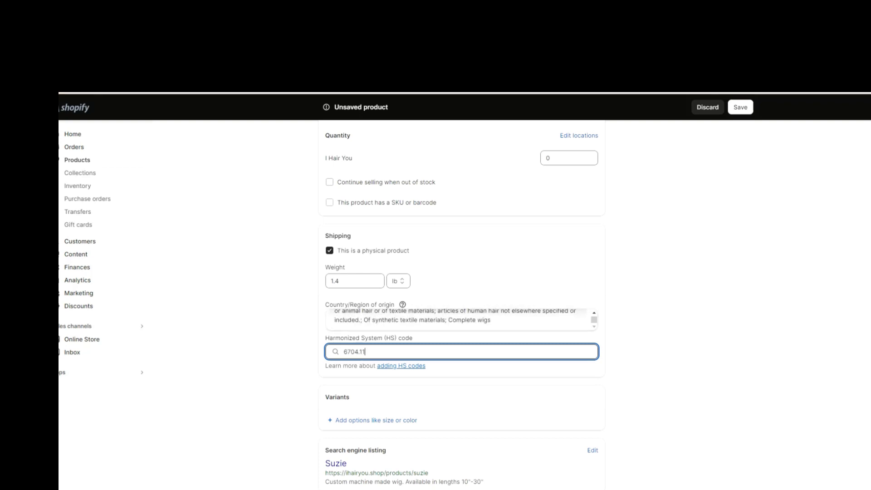
{"action": "key", "text": "Tab"}
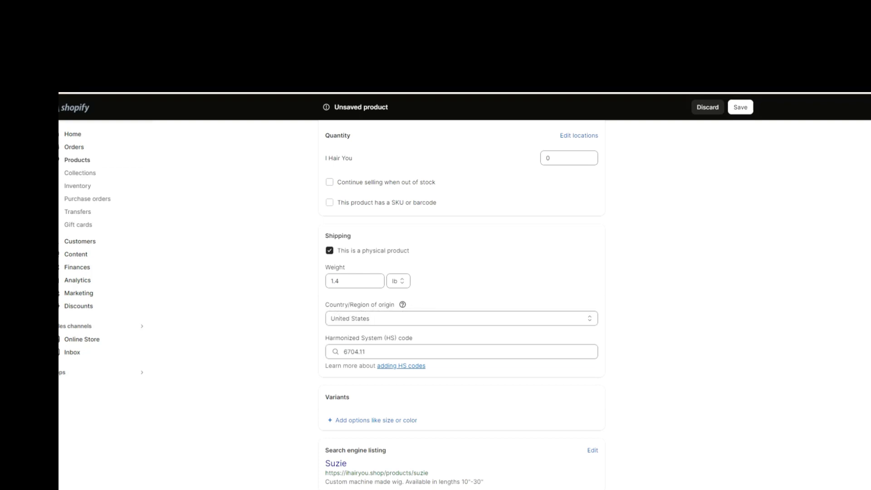
- Add a variant option named Length with the values 10" and 12"
{"action": "left_click", "coordinate": [376, 420]}
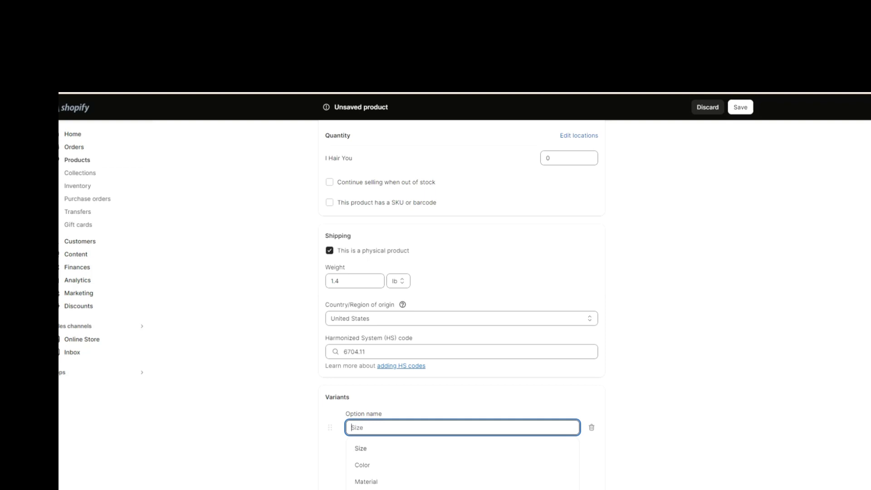
{"action": "type", "text": "Length"}
{"action": "key", "text": "Tab"}
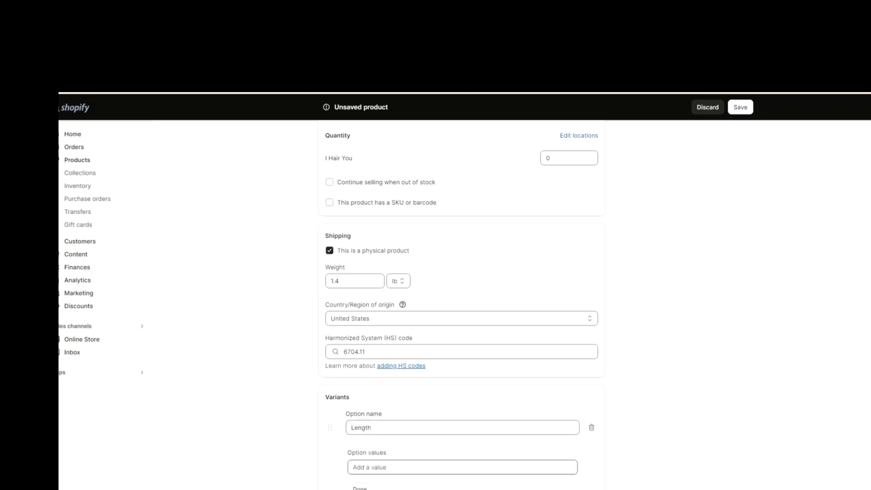
{"action": "left_click", "coordinate": [370, 467]}
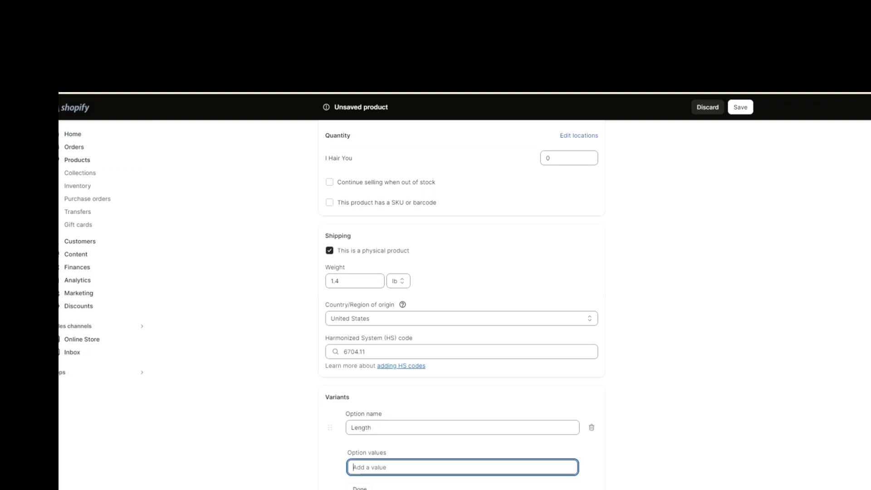
{"action": "type", "text": "10\""}
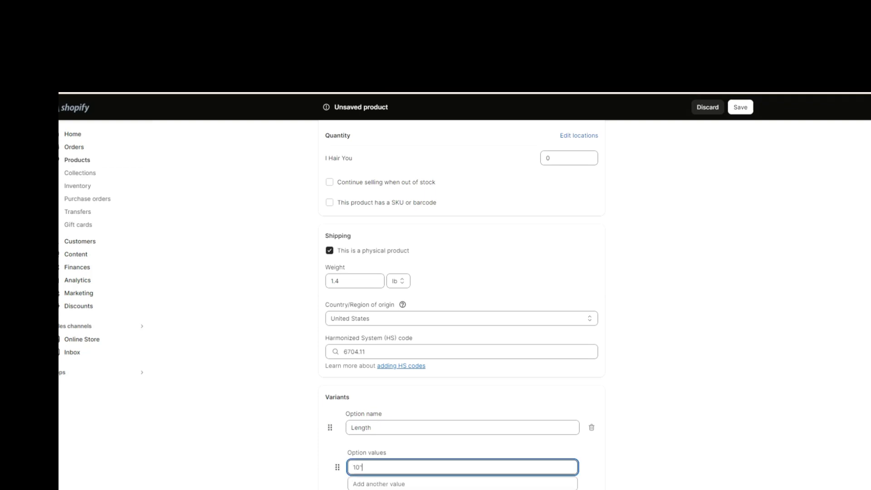
{"action": "key", "text": "Tab"}
{"action": "type", "text": "12\""}
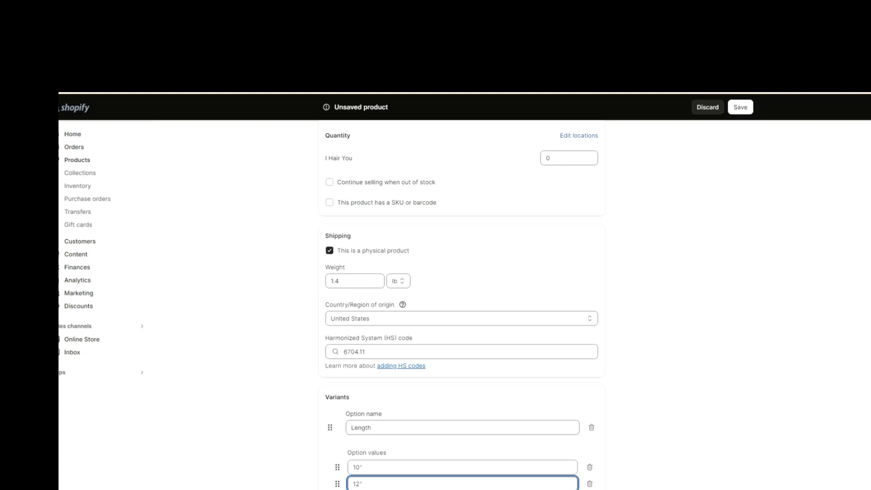
- Add the values 14", 16", 18" and 20" to the Length option and finish editing it
{"action": "scroll", "coordinate": [462, 305], "scroll_direction": "down", "scroll_amount": 3}
{"action": "left_click", "coordinate": [379, 362]}
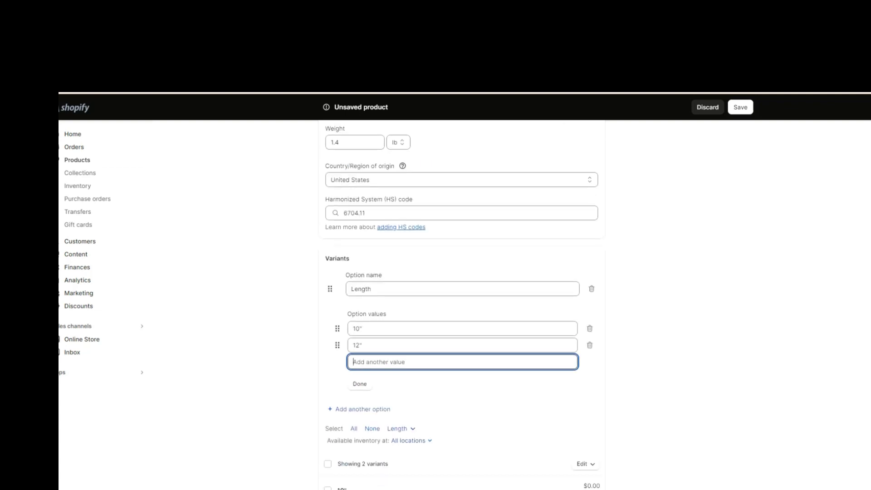
{"action": "type", "text": "14\""}
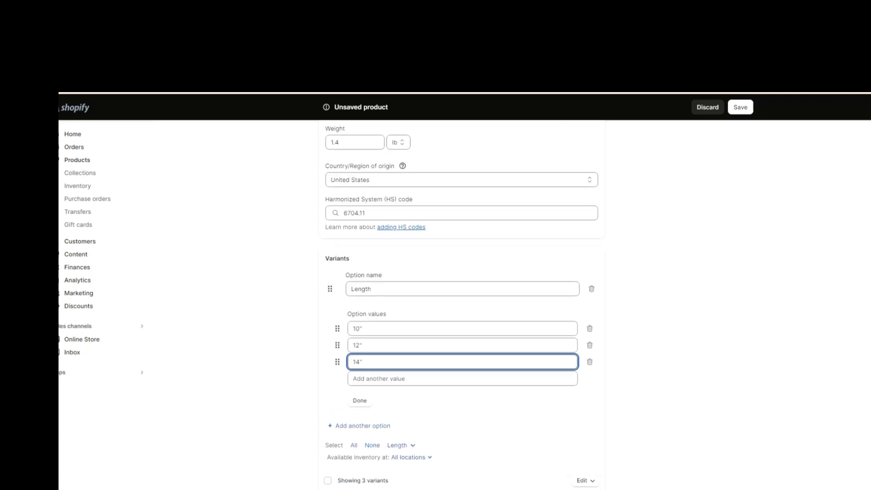
{"action": "left_click", "coordinate": [408, 378]}
{"action": "type", "text": "16"}
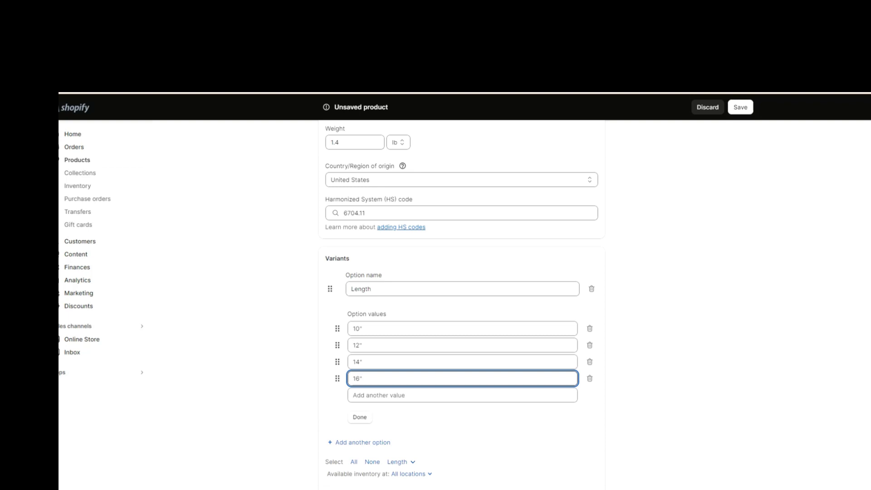
{"action": "left_click", "coordinate": [408, 395]}
{"action": "type", "text": "18\""}
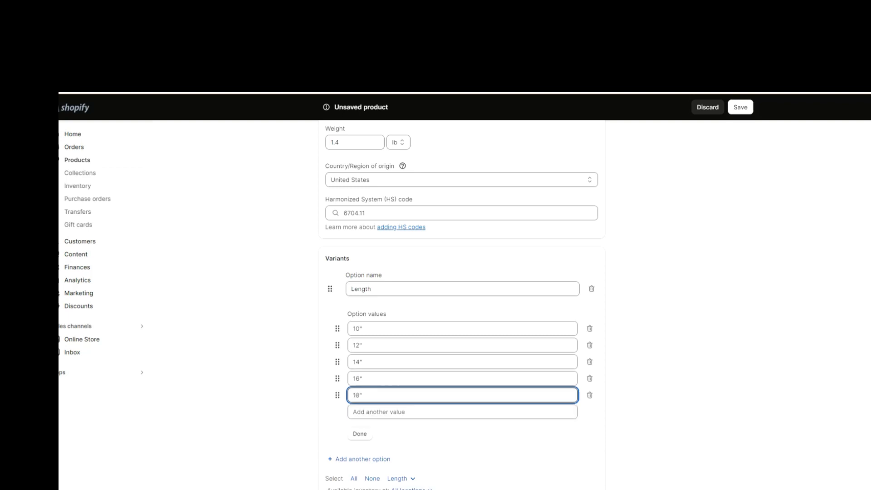
{"action": "left_click", "coordinate": [408, 412]}
{"action": "type", "text": "20"}
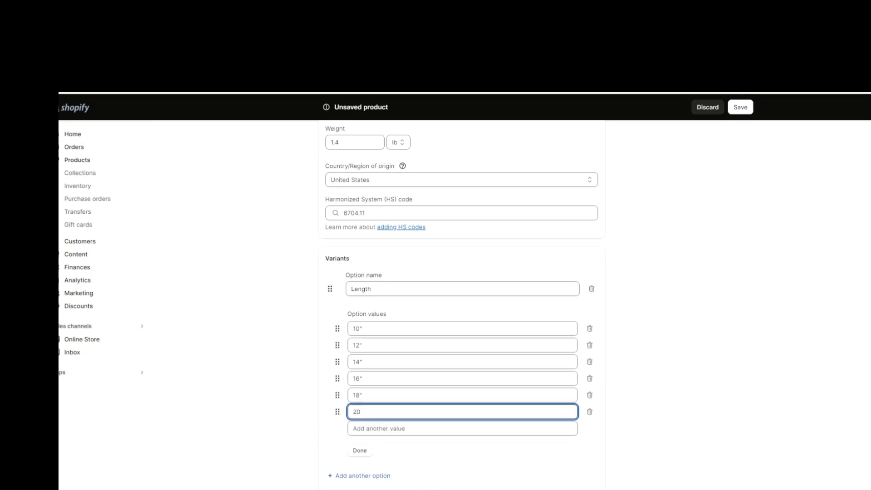
{"action": "type", "text": "\""}
{"action": "left_click", "coordinate": [359, 450]}
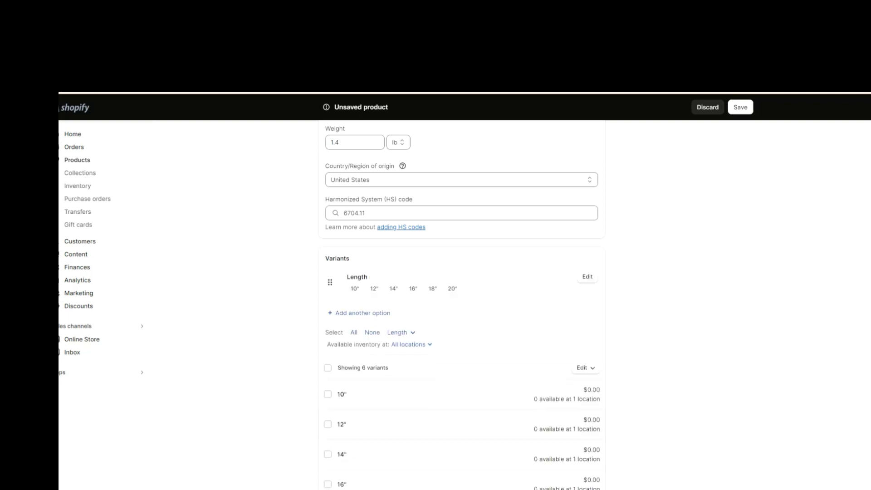
- Save the new product, set its status to Draft and save that change
{"action": "scroll", "coordinate": [462, 295], "scroll_direction": "down", "scroll_amount": 2}
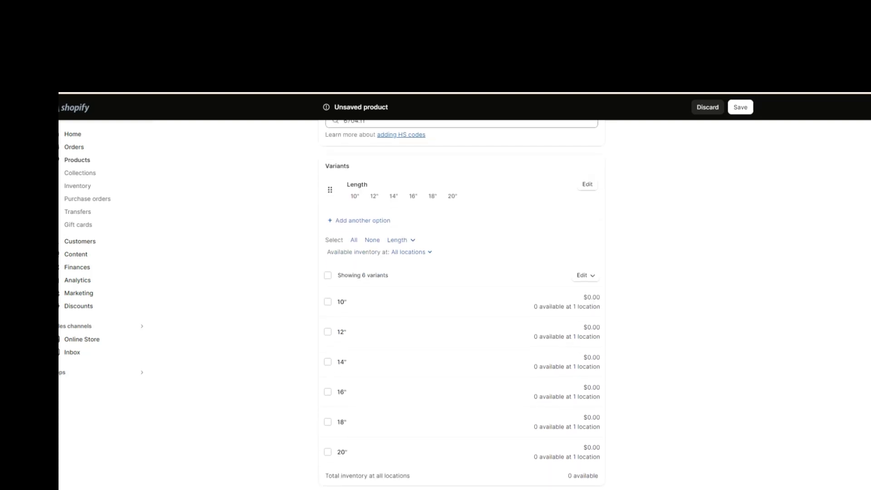
{"action": "left_click", "coordinate": [741, 107]}
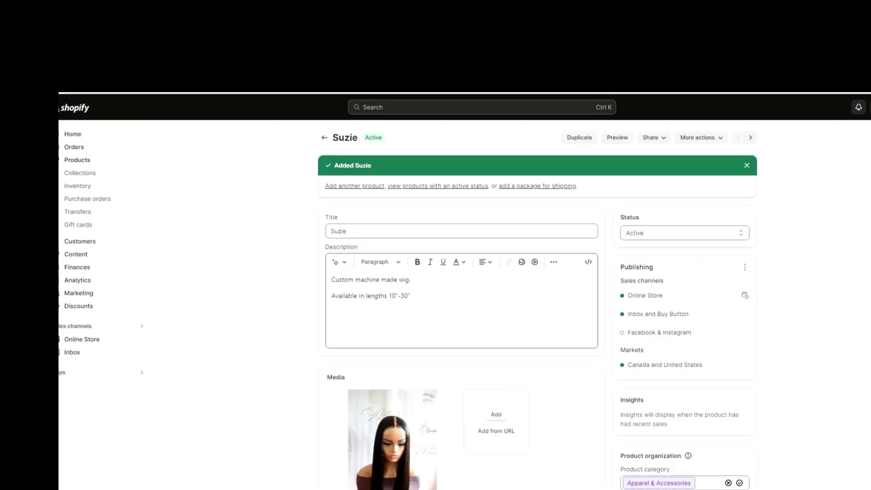
{"action": "left_click", "coordinate": [684, 232]}
{"action": "left_click", "coordinate": [684, 252]}
{"action": "left_click", "coordinate": [740, 107]}
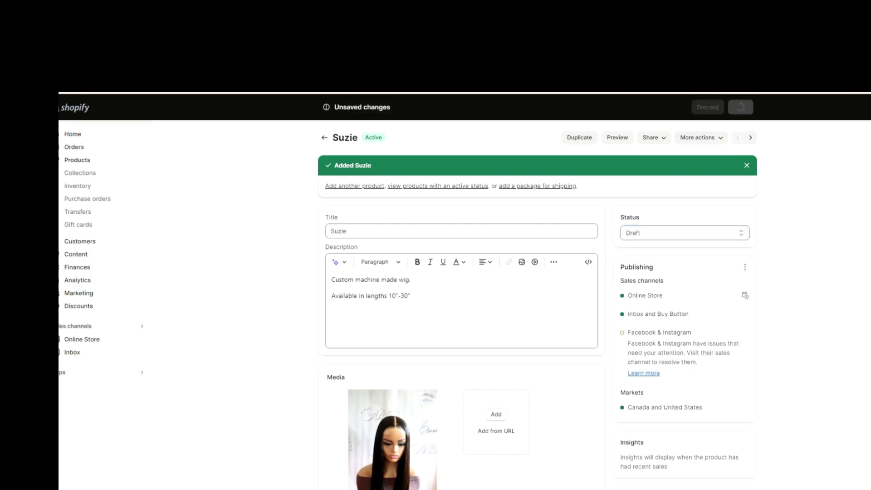
- Select all six length variants of the product and open them for bulk editing
{"action": "scroll", "coordinate": [462, 300], "scroll_direction": "down", "scroll_amount": 4}
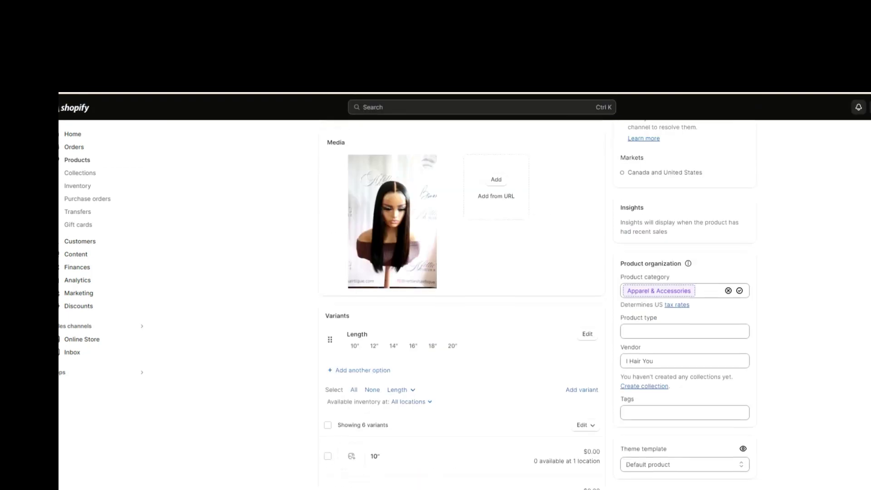
{"action": "scroll", "coordinate": [462, 299], "scroll_direction": "down", "scroll_amount": 4}
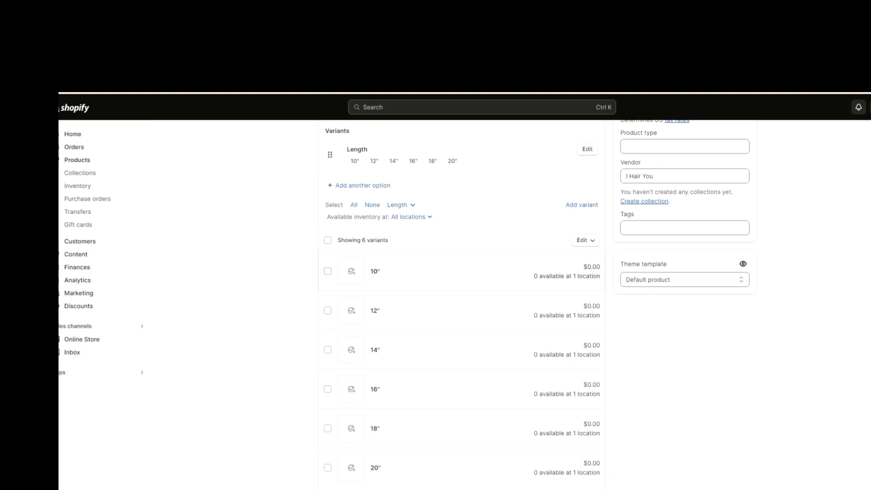
{"action": "left_click", "coordinate": [327, 240]}
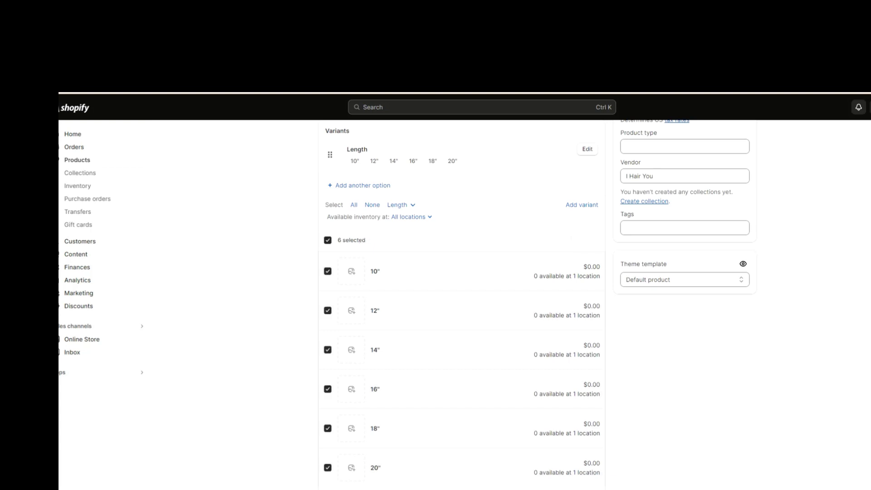
{"action": "left_click", "coordinate": [570, 240]}
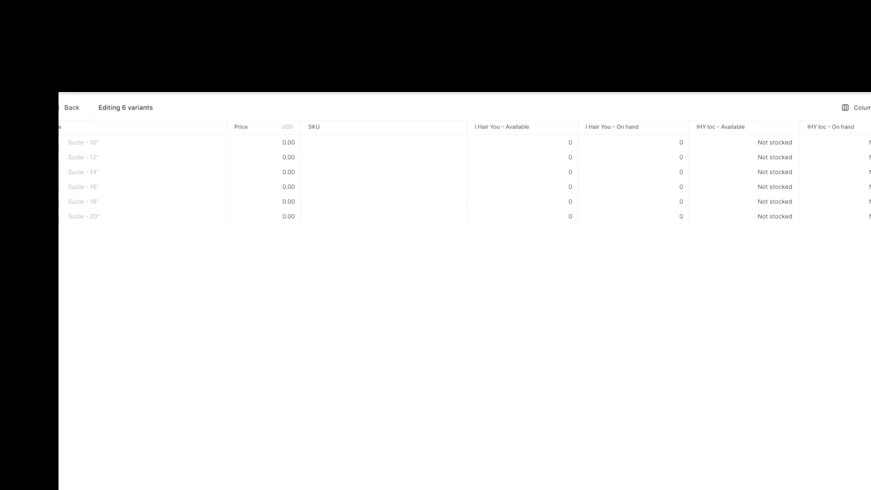
- Show the Cost per item column and hide the SKU column in the variant bulk editor
{"action": "left_click", "coordinate": [860, 107]}
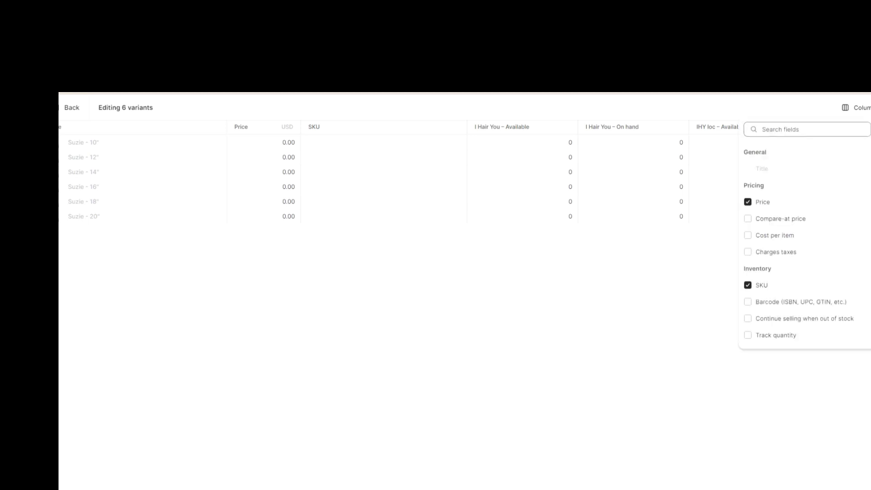
{"action": "left_click", "coordinate": [748, 235]}
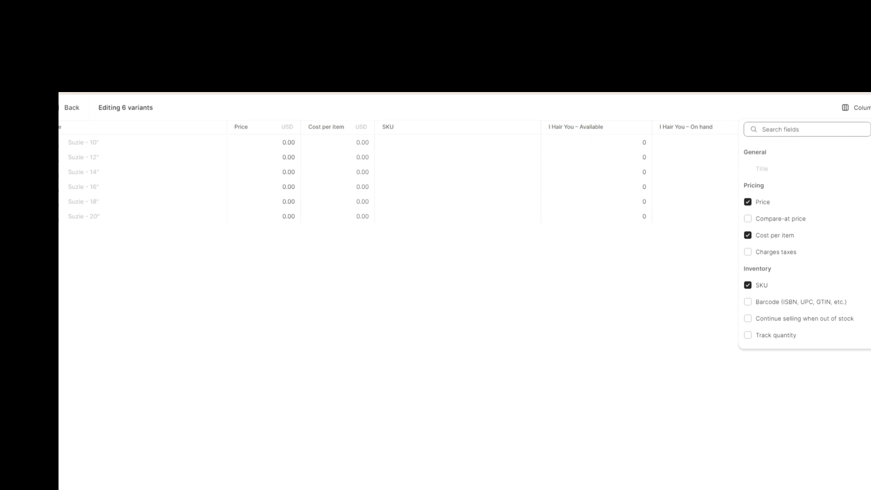
{"action": "scroll", "coordinate": [805, 236], "scroll_direction": "down", "scroll_amount": 3}
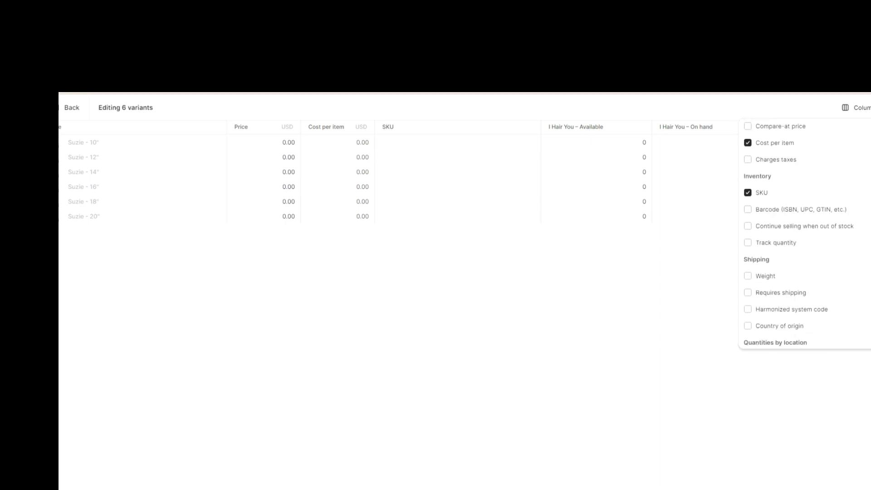
{"action": "left_click", "coordinate": [747, 193]}
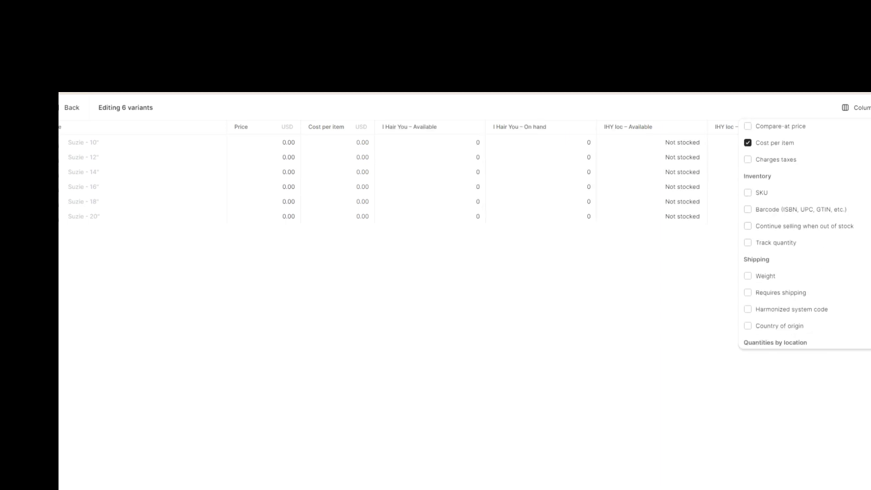
{"action": "scroll", "coordinate": [798, 233], "scroll_direction": "down", "scroll_amount": 1}
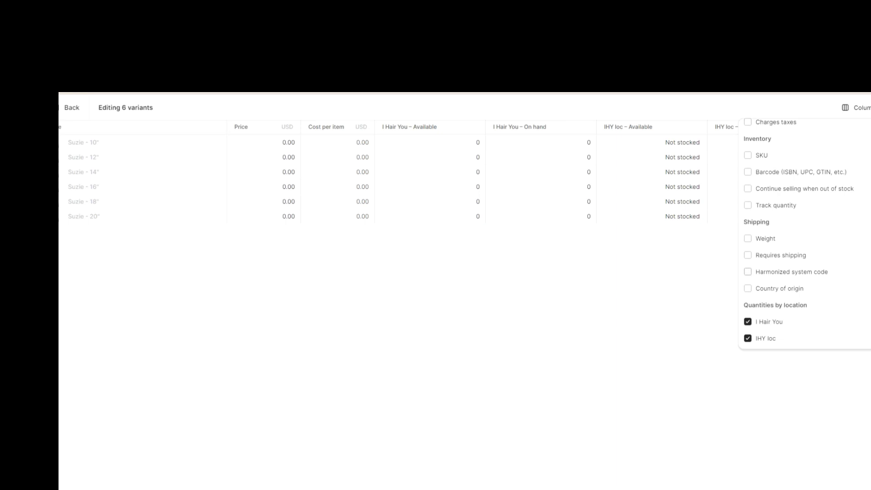
{"action": "key", "text": "Escape"}
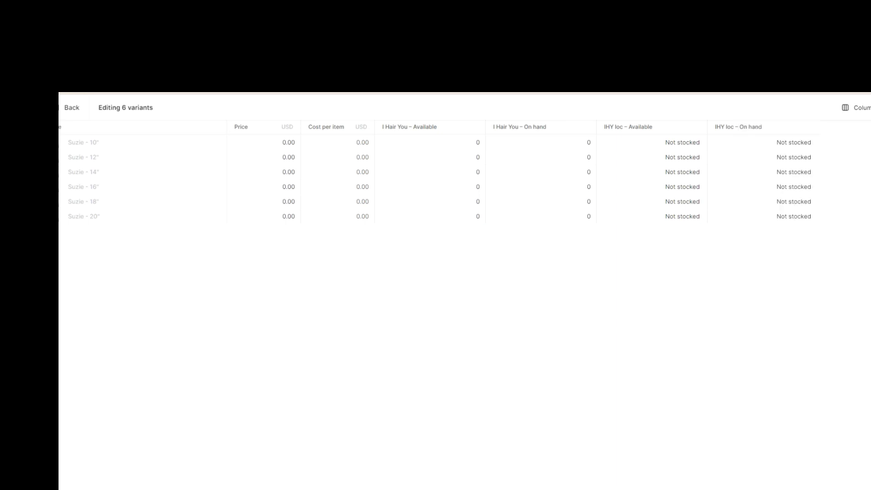
- Hide the IHY loc quantity columns in the variant bulk editor
{"action": "left_click", "coordinate": [858, 108]}
{"action": "scroll", "coordinate": [805, 236], "scroll_direction": "down", "scroll_amount": 3}
{"action": "left_click", "coordinate": [747, 338]}
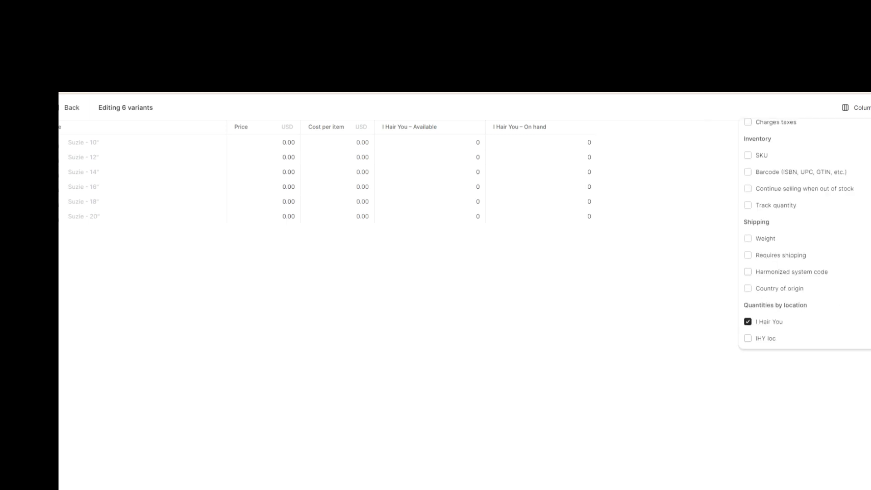
{"action": "key", "text": "Escape"}
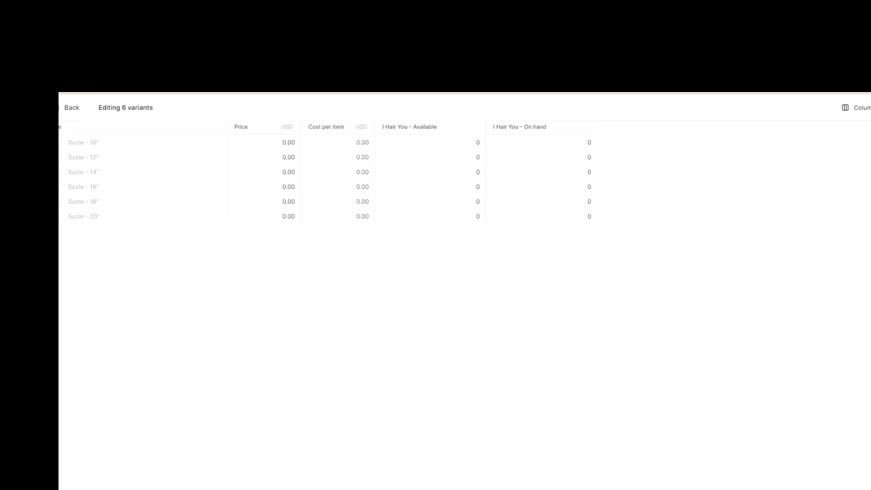
- Set the variant prices to 125 for 10", 150 for 12" and 175 for 14"
{"action": "left_click", "coordinate": [264, 142]}
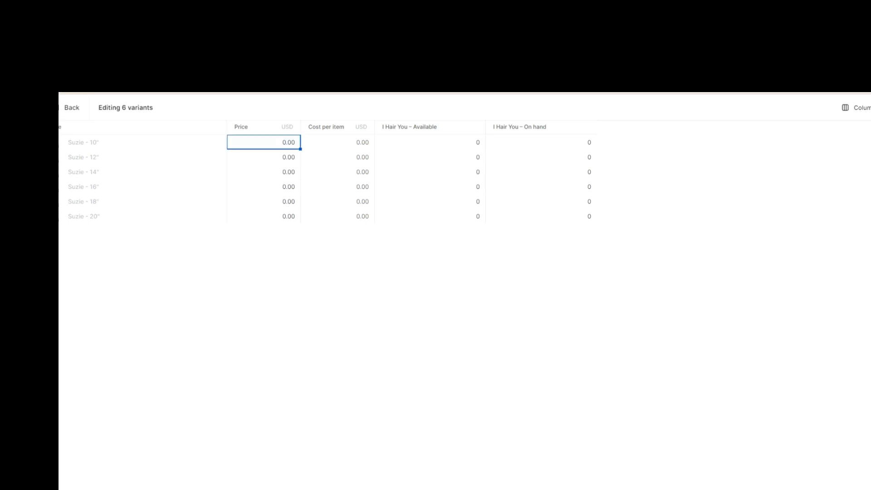
{"action": "left_click", "coordinate": [264, 142]}
{"action": "type", "text": "125"}
{"action": "key", "text": "Return"}
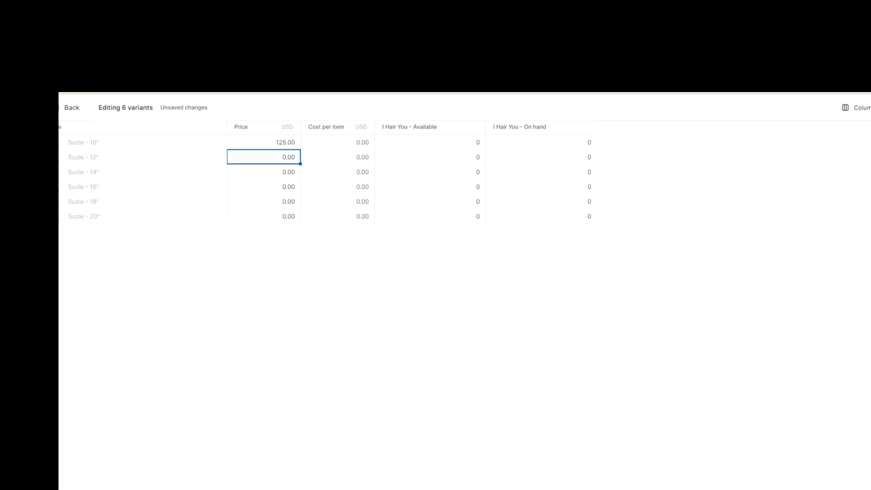
{"action": "type", "text": "150"}
{"action": "key", "text": "Return"}
{"action": "type", "text": "17"}
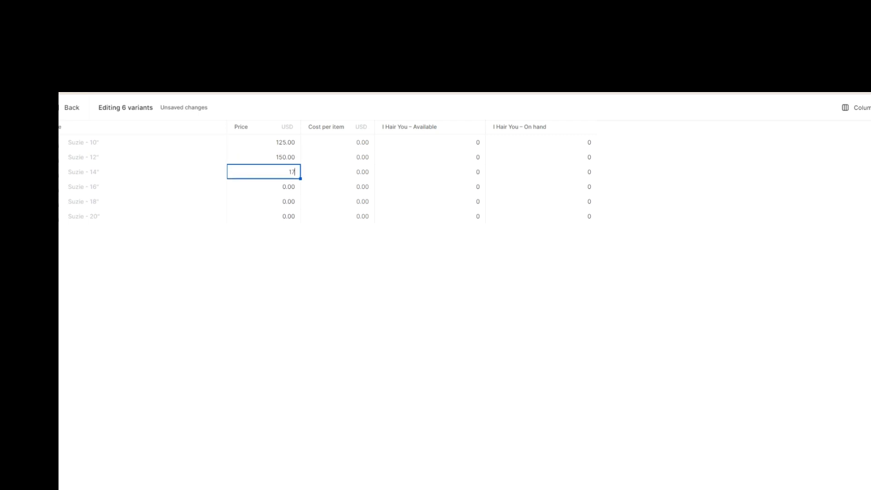
{"action": "type", "text": "5"}
{"action": "key", "text": "Return"}
- Set the variant prices to 200 for 16", 285 for 18" and 325 for 20"
{"action": "type", "text": "175."}
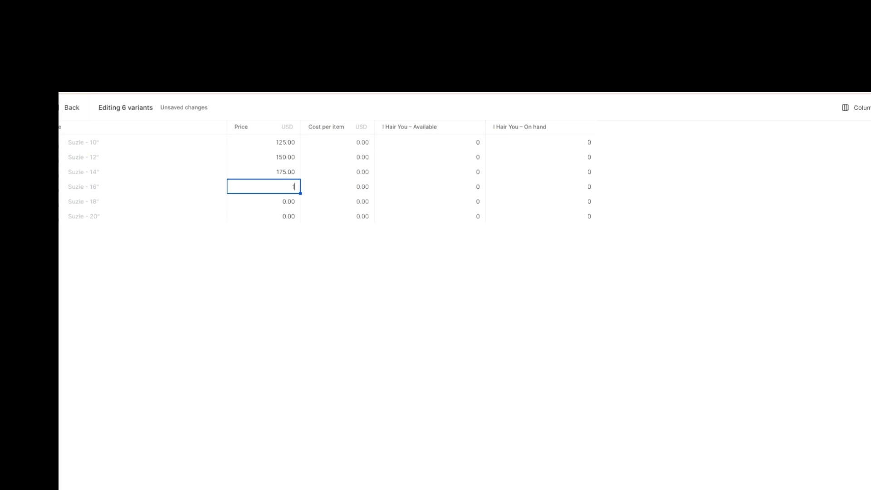
{"action": "type", "text": "00"}
{"action": "key", "text": "BackSpace"}
{"action": "key", "text": "BackSpace"}
{"action": "key", "text": "BackSpace"}
{"action": "type", "text": "200"}
{"action": "key", "text": "Return"}
{"action": "type", "text": "285"}
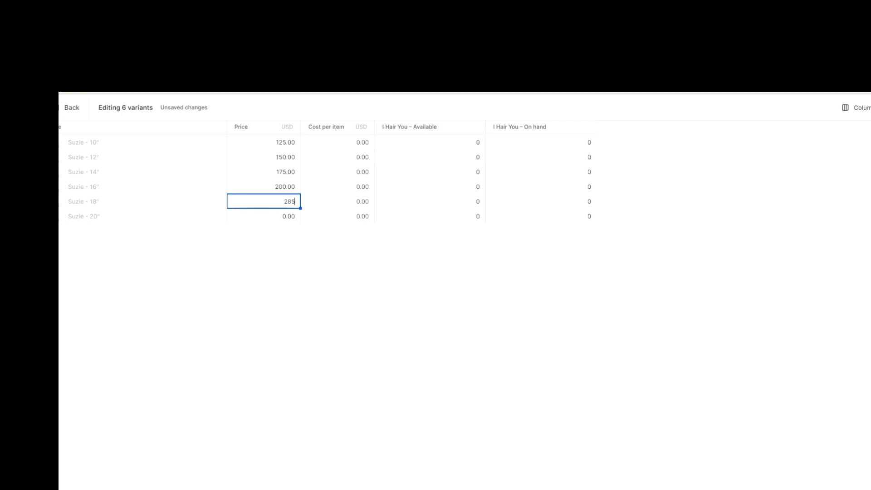
{"action": "key", "text": "Return"}
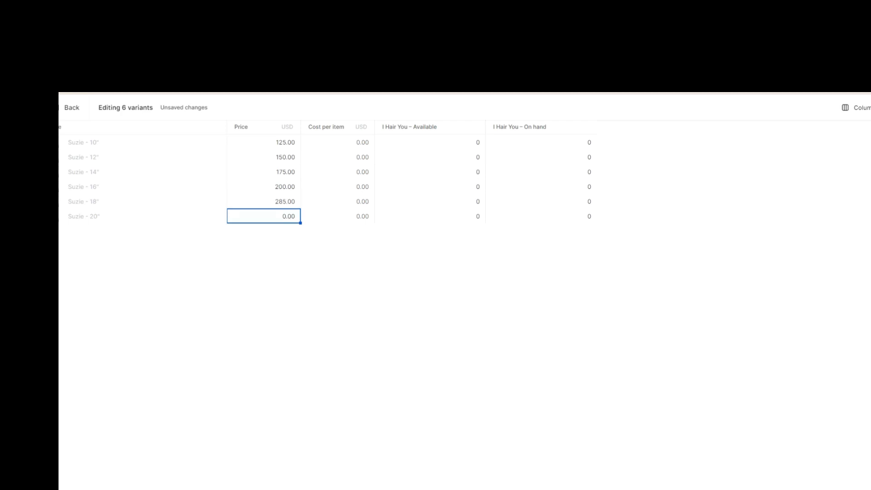
{"action": "type", "text": "325"}
{"action": "key", "text": "Return"}
- Set the cost per item to 60 for 10", 65 for 12" and 85 for 14"
{"action": "left_click", "coordinate": [362, 143]}
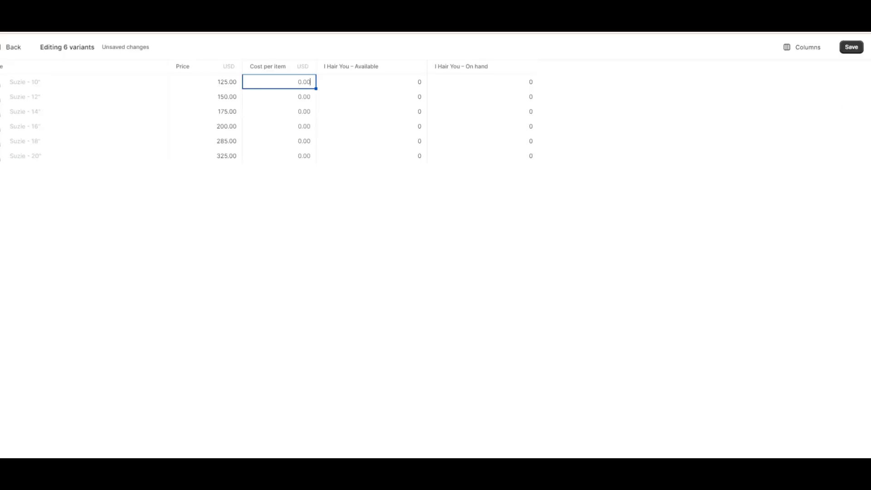
{"action": "type", "text": "60"}
{"action": "key", "text": "Return"}
{"action": "key", "text": "Down"}
{"action": "key", "text": "Return"}
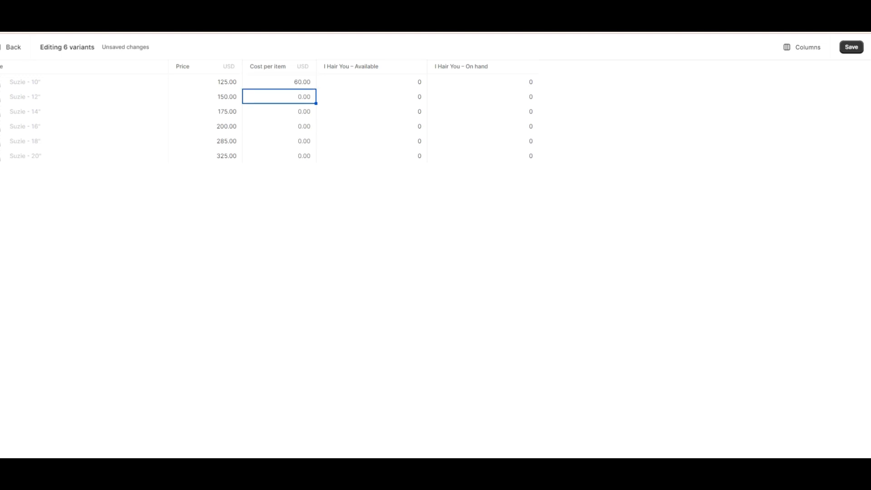
{"action": "type", "text": "65"}
{"action": "key", "text": "Return"}
{"action": "key", "text": "Down"}
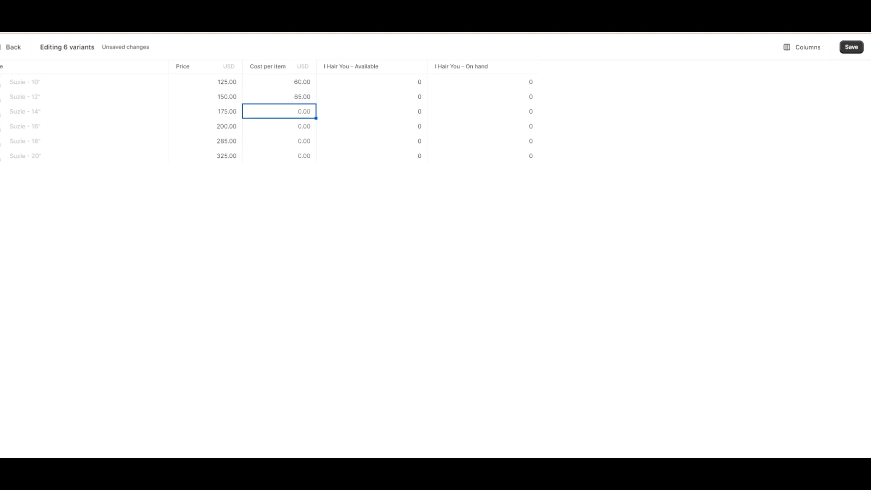
{"action": "type", "text": "85"}
{"action": "key", "text": "Return"}
{"action": "key", "text": "Down"}
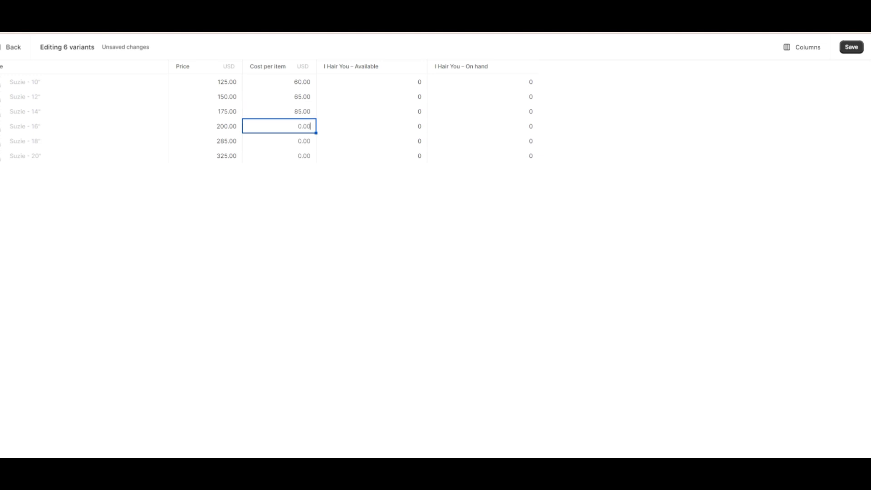
- Set the cost per item to 90 for 16", 125 for 18" and 160 for 20", and save the variants
{"action": "type", "text": "90"}
{"action": "key", "text": "Return"}
{"action": "key", "text": "Down"}
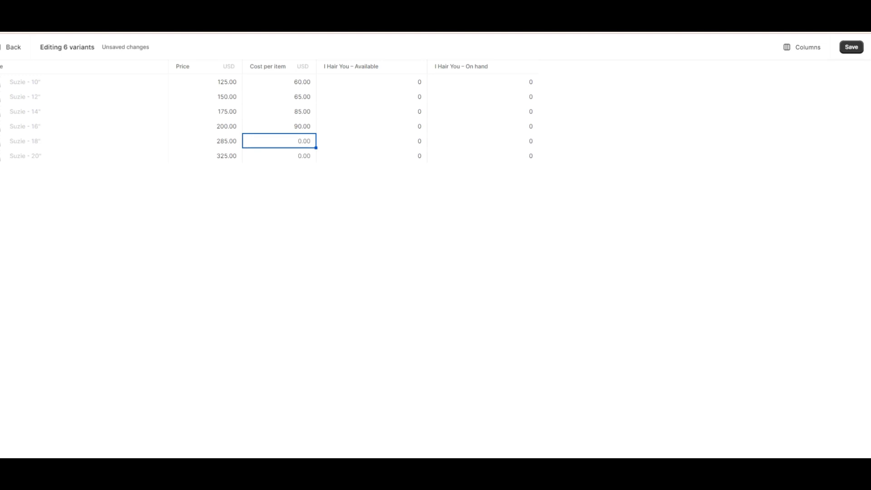
{"action": "type", "text": "125"}
{"action": "key", "text": "Return"}
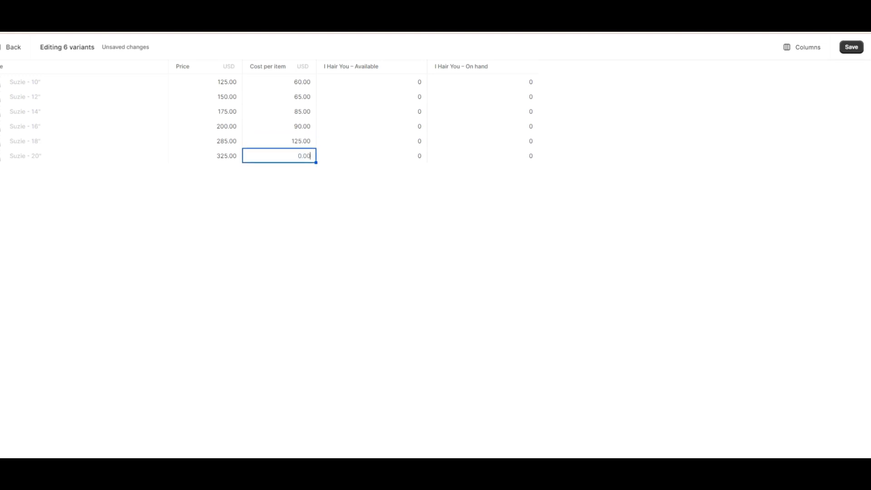
{"action": "key", "text": "BackSpace"}
{"action": "key", "text": "BackSpace"}
{"action": "key", "text": "BackSpace"}
{"action": "key", "text": "BackSpace"}
{"action": "type", "text": "160"}
{"action": "key", "text": "Return"}
{"action": "left_click", "coordinate": [851, 47]}
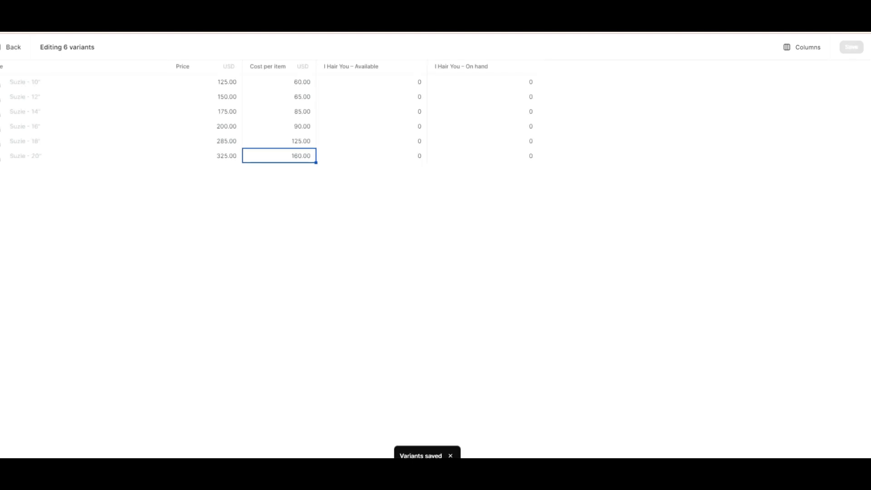
- Return to the product page and review its description, photo, category, variant prices, stock and search engine listing
{"action": "left_click", "coordinate": [13, 47]}
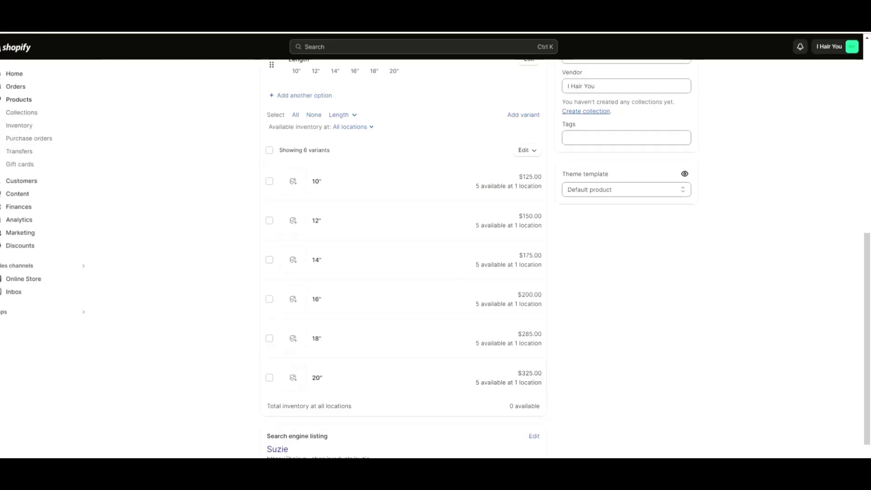
{"action": "scroll", "coordinate": [403, 259], "scroll_direction": "up", "scroll_amount": 9}
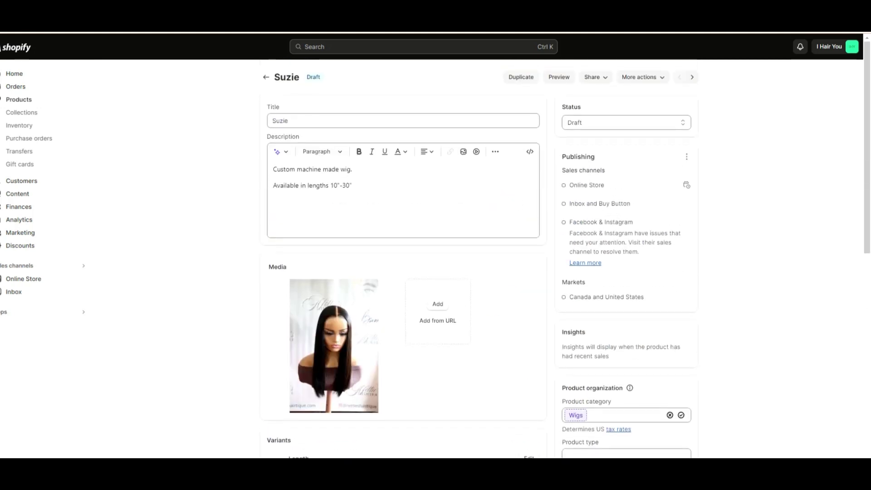
{"action": "scroll", "coordinate": [567, 258], "scroll_direction": "down", "scroll_amount": 4}
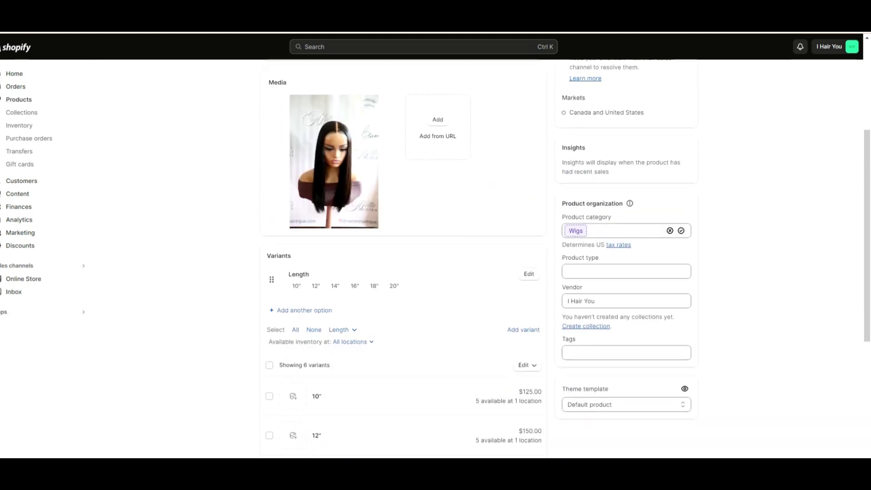
{"action": "scroll", "coordinate": [567, 259], "scroll_direction": "up", "scroll_amount": 3}
{"action": "scroll", "coordinate": [567, 259], "scroll_direction": "down", "scroll_amount": 7}
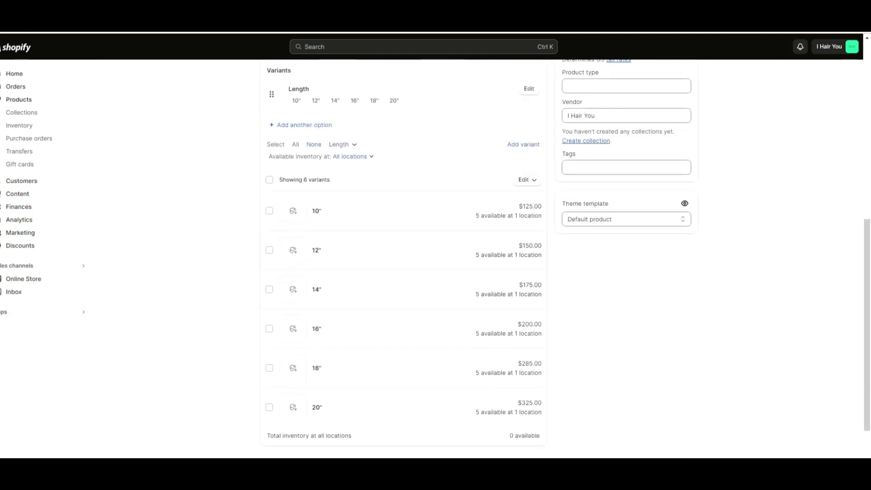
{"action": "scroll", "coordinate": [567, 259], "scroll_direction": "down", "scroll_amount": 2}
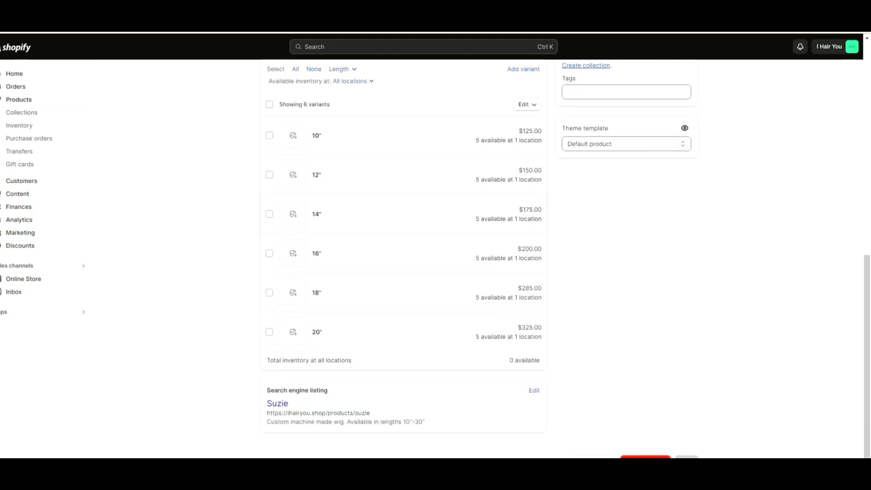
{"action": "scroll", "coordinate": [567, 258], "scroll_direction": "up", "scroll_amount": 7}
{"action": "scroll", "coordinate": [567, 258], "scroll_direction": "down", "scroll_amount": 3}
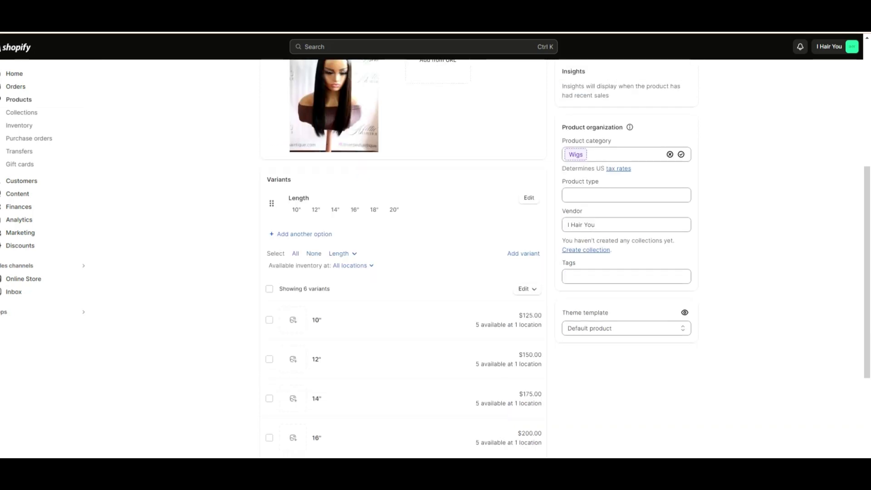
{"action": "left_click", "coordinate": [5, 312]}
{"action": "key", "text": "Escape"}
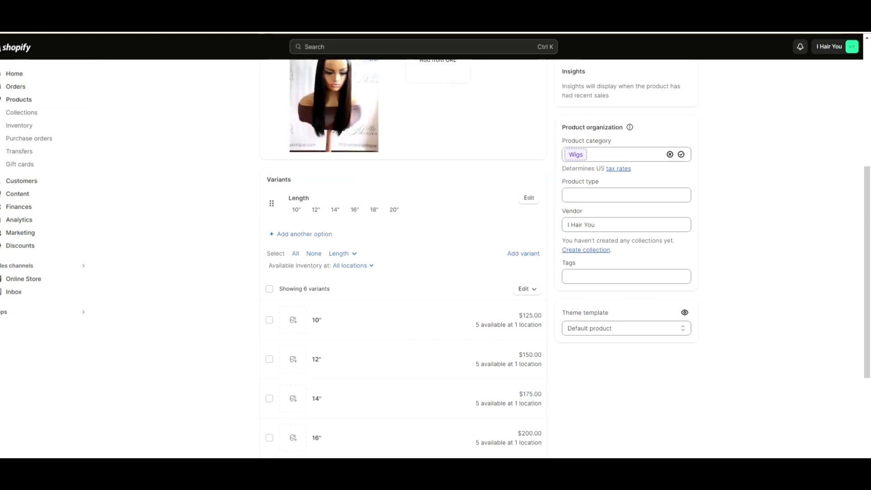
- Switch to the Ymq options app and choose the Heather product for adding options
{"action": "left_click", "coordinate": [835, 47]}
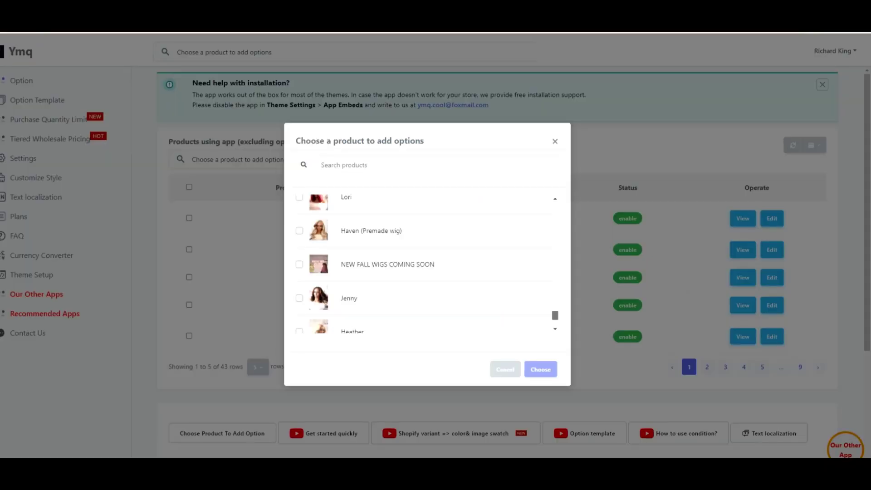
{"action": "scroll", "coordinate": [426, 263], "scroll_direction": "down", "scroll_amount": 2}
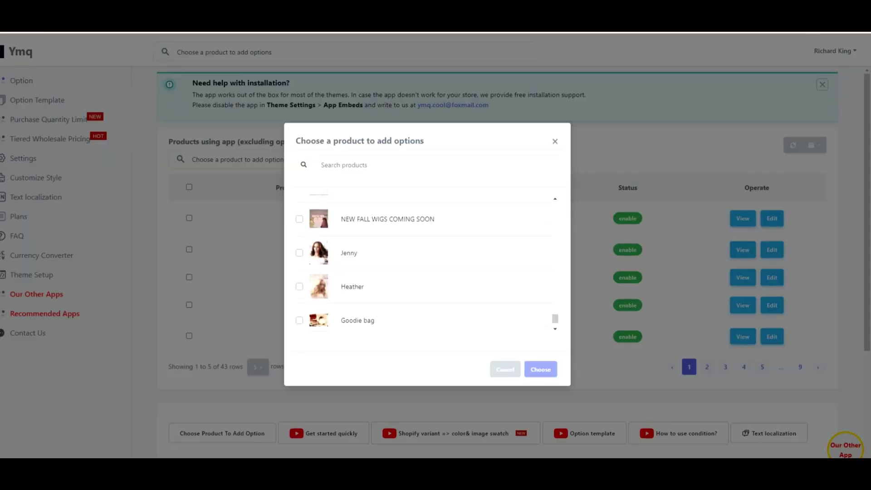
{"action": "left_click", "coordinate": [299, 287]}
{"action": "left_click", "coordinate": [541, 369]}
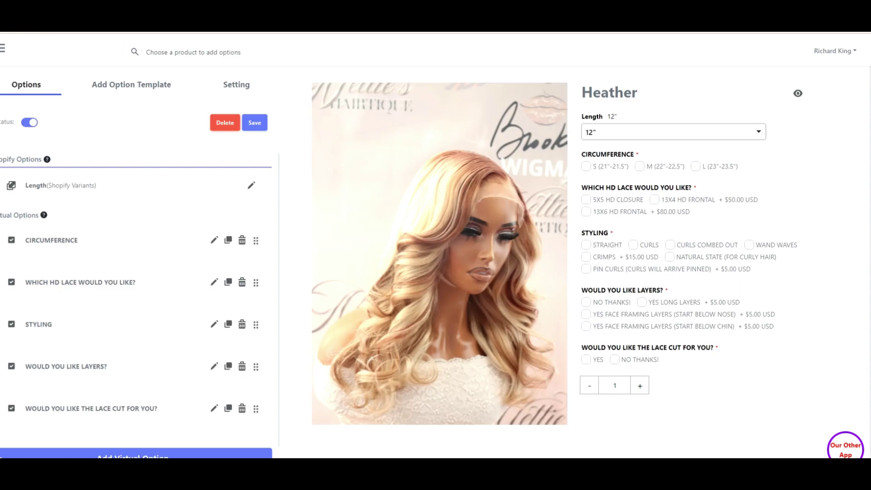
- Add a required virtual option titled "Color" with "No thanks" as its first value
{"action": "left_click", "coordinate": [132, 456]}
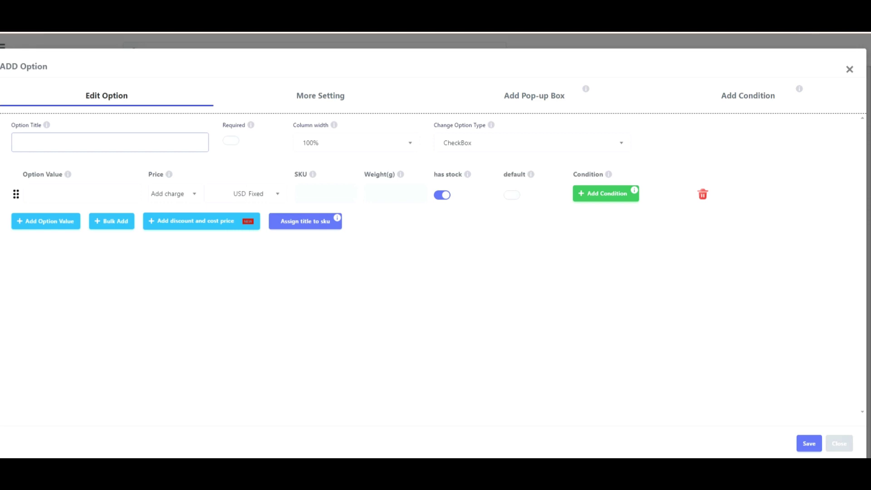
{"action": "type", "text": "Color"}
{"action": "left_click", "coordinate": [231, 140]}
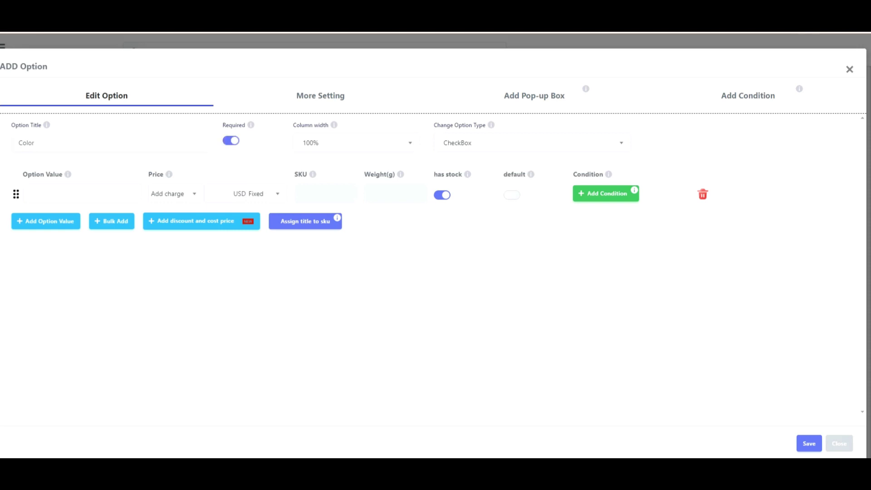
{"action": "left_click", "coordinate": [82, 194]}
{"action": "type", "text": "N"}
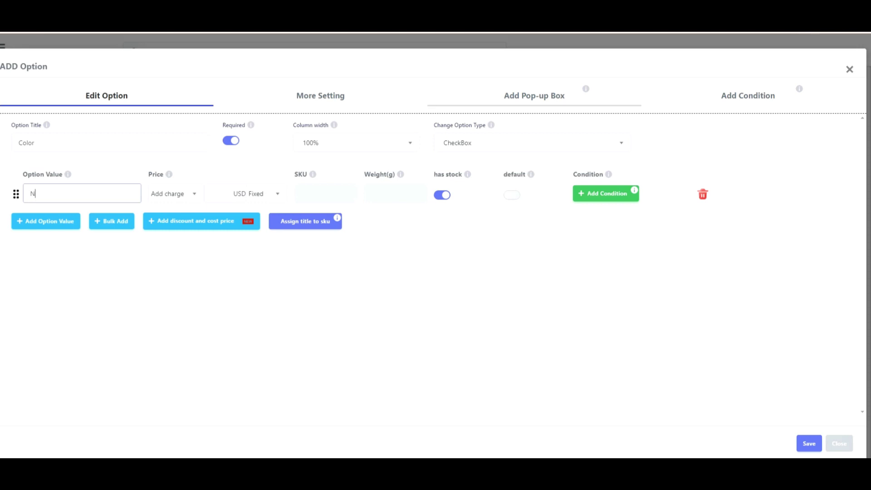
{"action": "type", "text": "o thanks"}
- Add a "Jet Black" value to the Color option with a fixed added charge of 50 USD
{"action": "left_click", "coordinate": [45, 221]}
{"action": "type", "text": "Jet Black"}
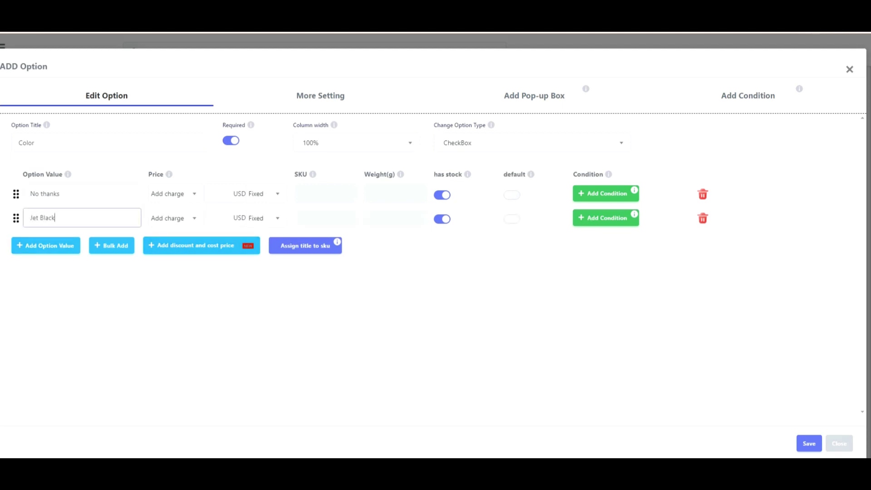
{"action": "left_click", "coordinate": [218, 217]}
{"action": "type", "text": "50"}
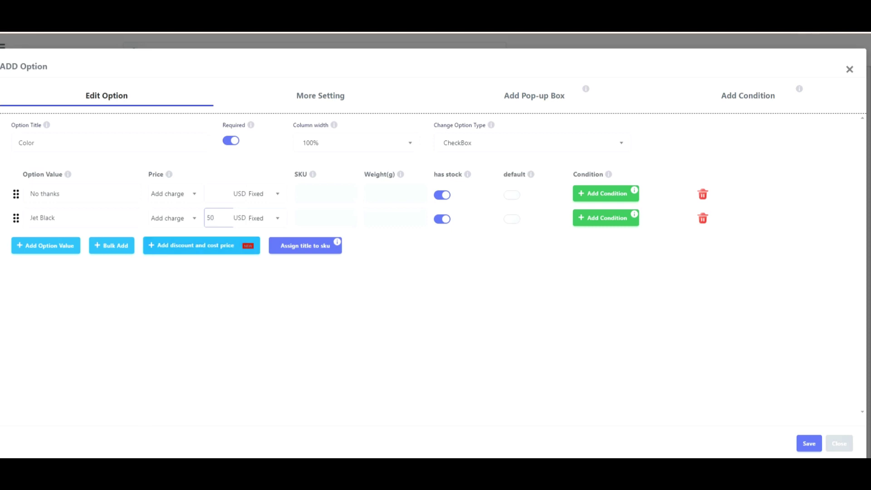
- Add a "Highlights" value with a fixed added charge of 80 USD and save the Color option
{"action": "left_click", "coordinate": [46, 245]}
{"action": "left_click", "coordinate": [52, 244]}
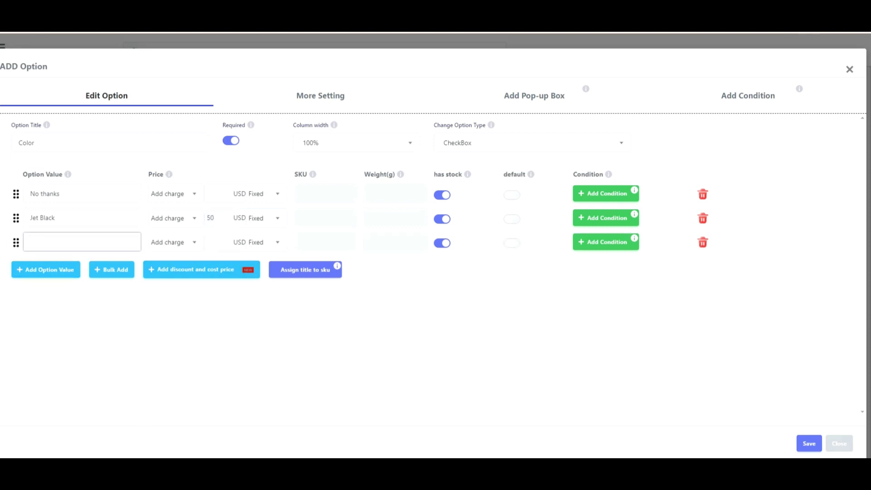
{"action": "type", "text": "Highlights"}
{"action": "left_click", "coordinate": [218, 242]}
{"action": "type", "text": "80"}
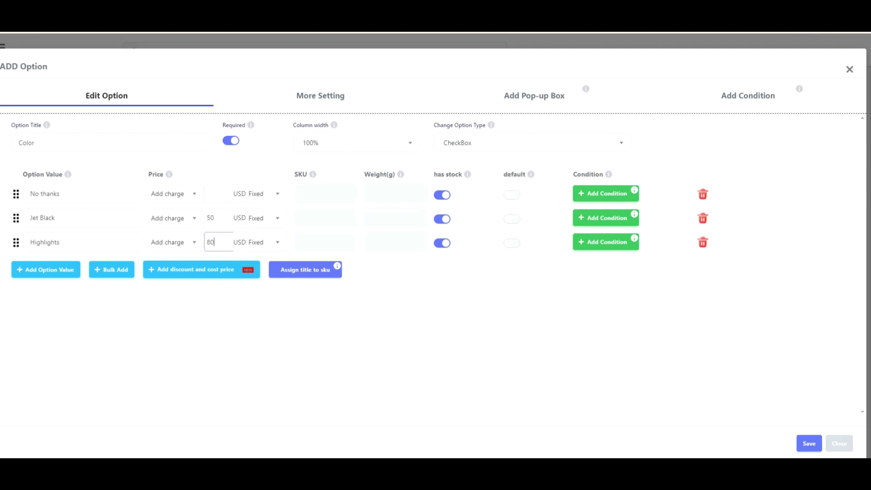
{"action": "left_click", "coordinate": [809, 443]}
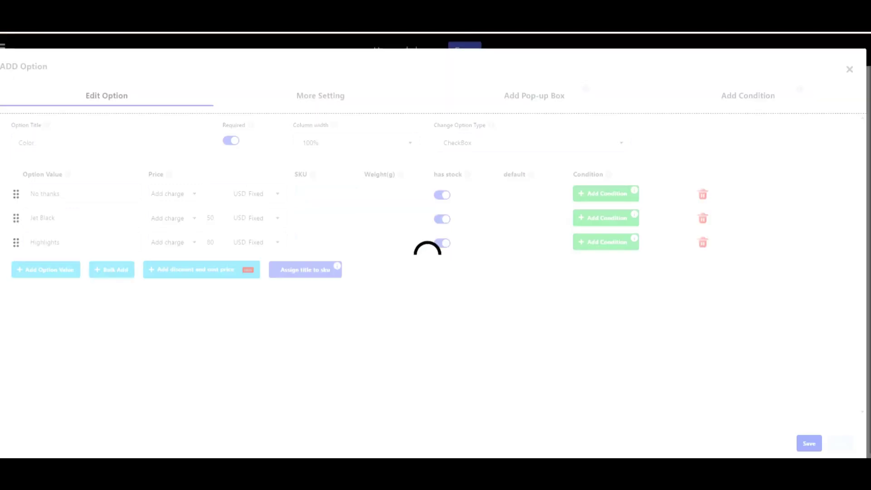
- Move the Color option between STYLING and WOULD YOU LIKE LAYERS? in the virtual options order
{"action": "scroll", "coordinate": [138, 301], "scroll_direction": "down", "scroll_amount": 1}
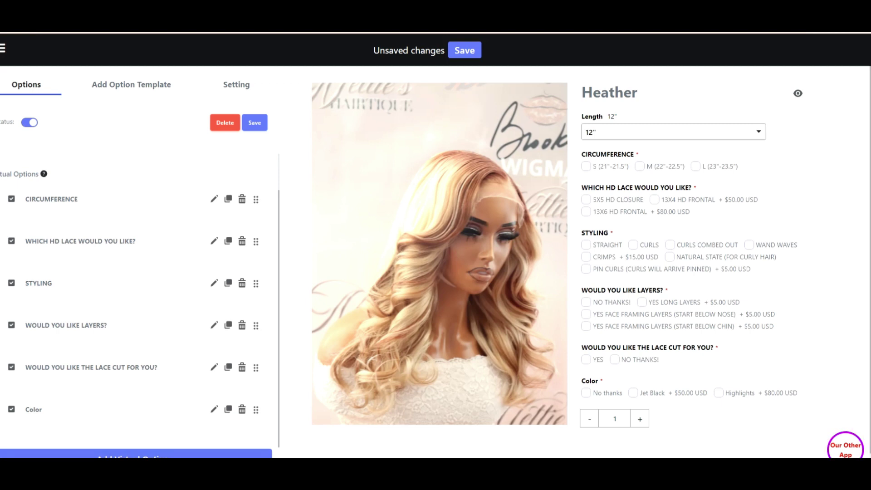
{"action": "left_click_drag", "start_coordinate": [256, 409], "coordinate": [256, 283]}
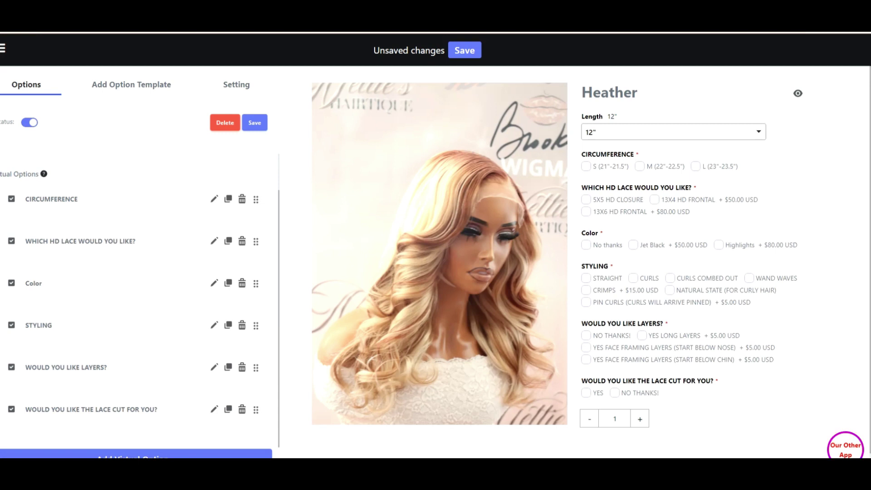
{"action": "left_click_drag", "start_coordinate": [255, 283], "coordinate": [256, 325]}
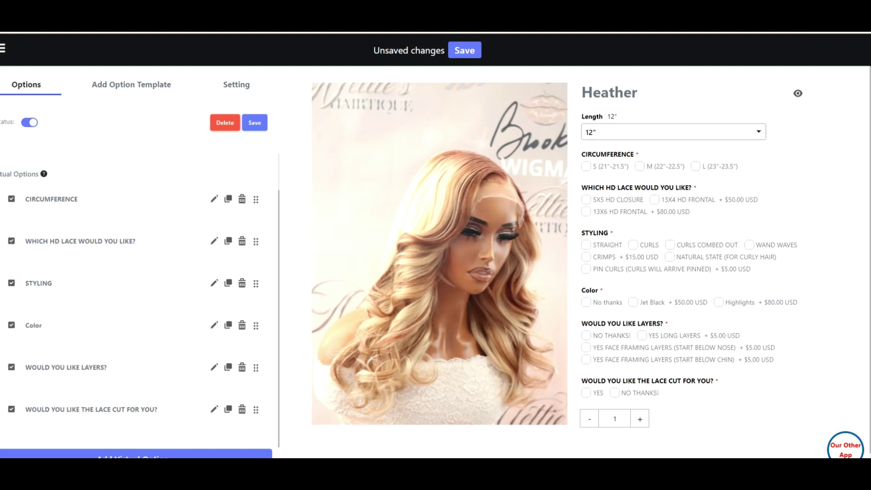
{"action": "scroll", "coordinate": [136, 299], "scroll_direction": "up", "scroll_amount": 1}
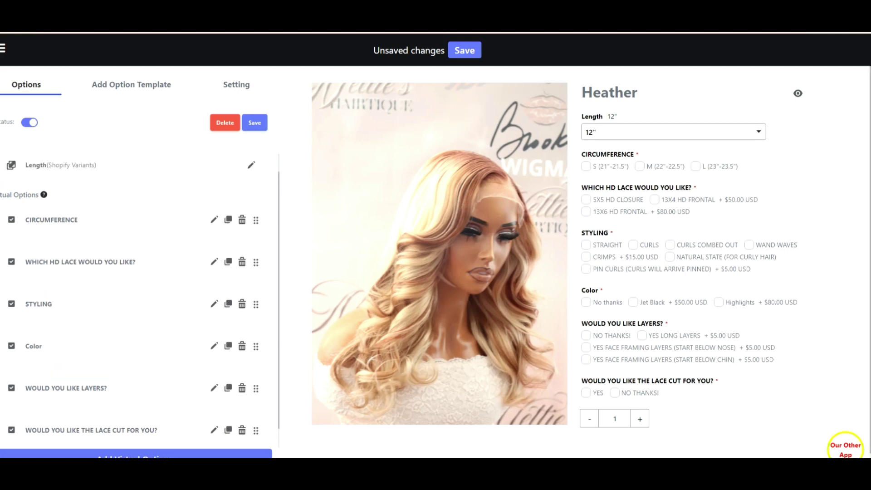
{"action": "scroll", "coordinate": [136, 300], "scroll_direction": "down", "scroll_amount": 1}
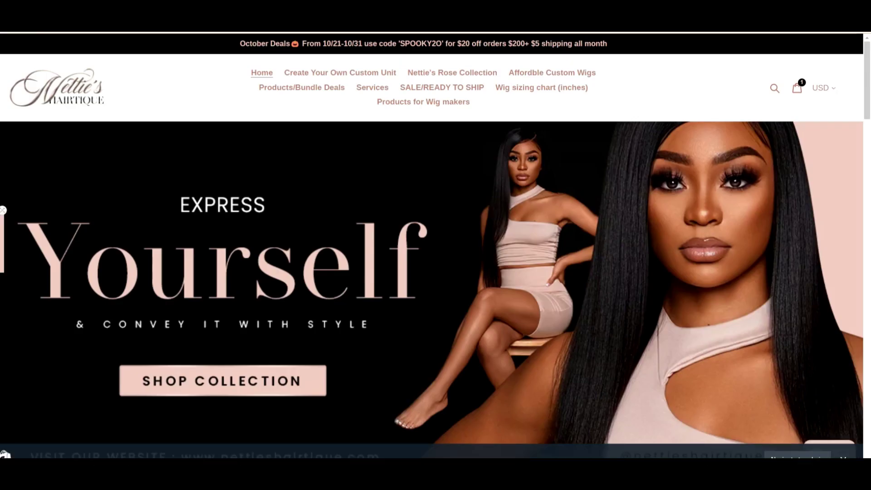
- Switch to the Nettie's Hairtique storefront and open the Heather product from Nettie's Rose Collection
{"action": "scroll", "coordinate": [435, 245], "scroll_direction": "down", "scroll_amount": 10}
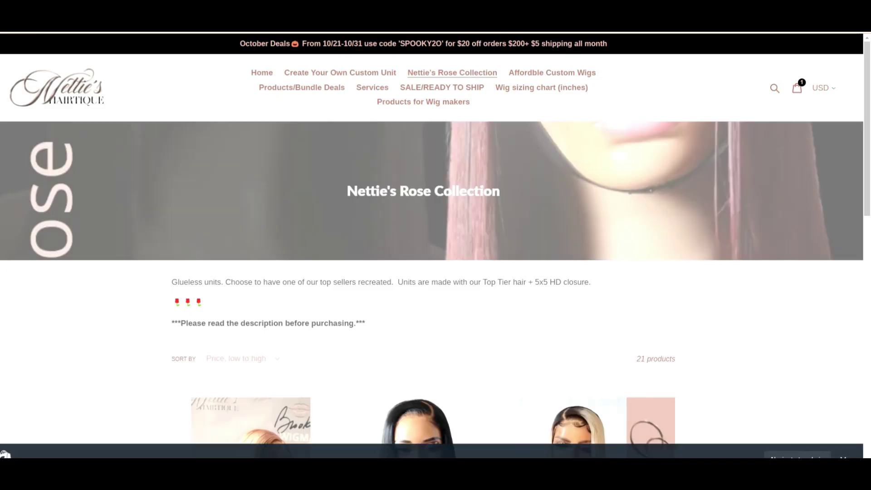
{"action": "scroll", "coordinate": [424, 218], "scroll_direction": "down", "scroll_amount": 7}
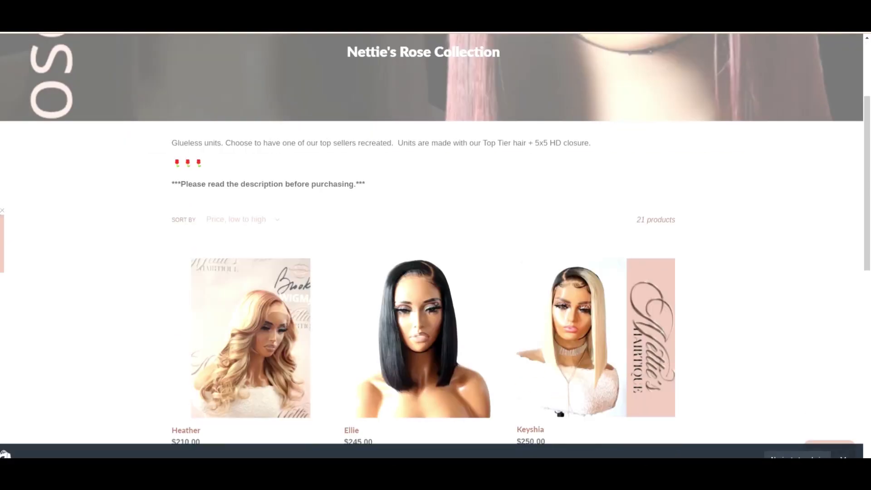
{"action": "left_click", "coordinate": [251, 154]}
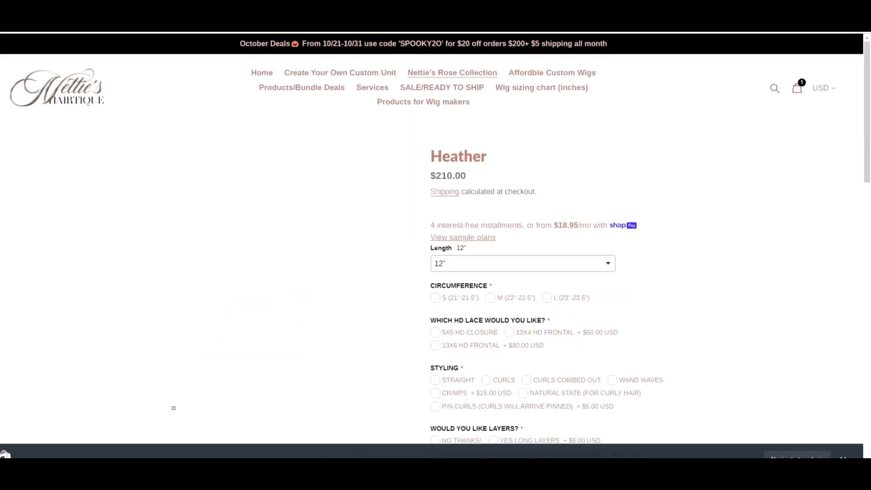
{"action": "scroll", "coordinate": [435, 245], "scroll_direction": "down", "scroll_amount": 1}
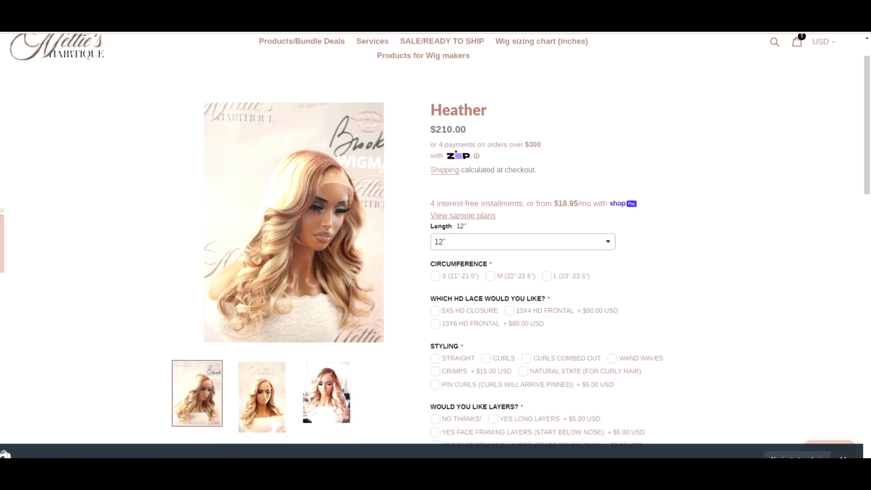
- Select the 20" length for Heather and review the product's custom options and description
{"action": "left_click", "coordinate": [522, 241]}
{"action": "key", "text": "Down"}
{"action": "key", "text": "Down"}
{"action": "key", "text": "Down"}
{"action": "key", "text": "Down"}
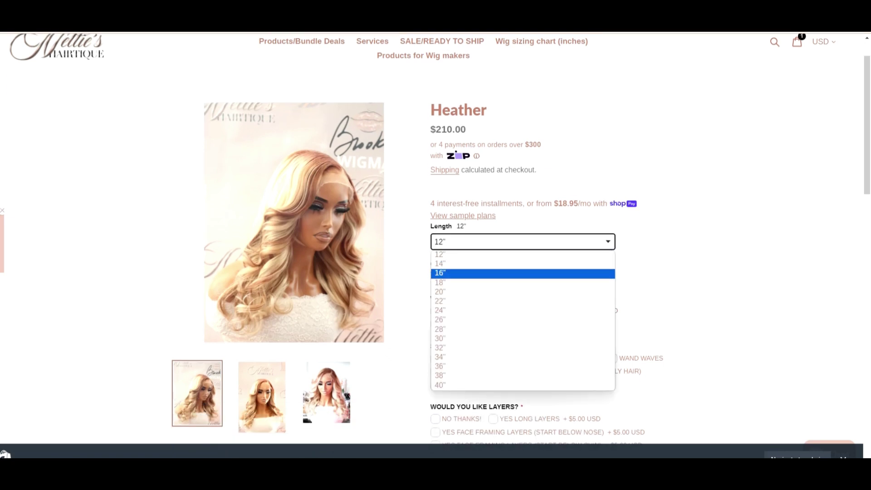
{"action": "key", "text": "Return"}
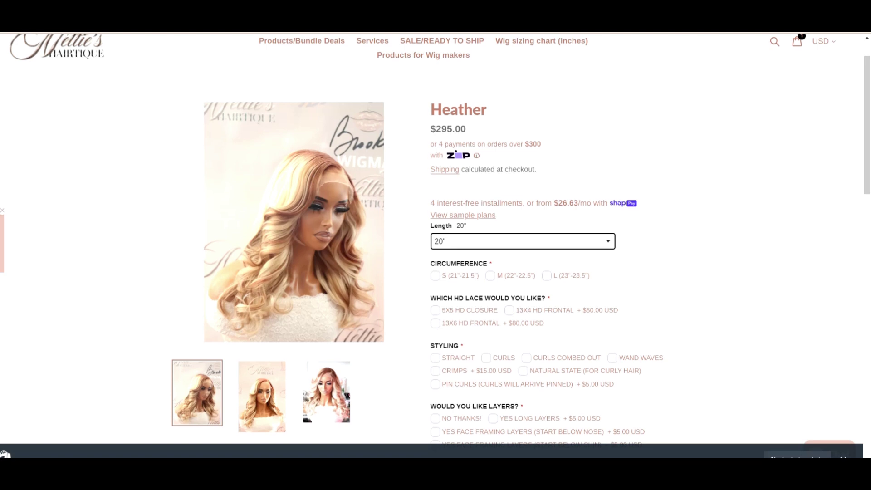
{"action": "scroll", "coordinate": [436, 245], "scroll_direction": "down", "scroll_amount": 2}
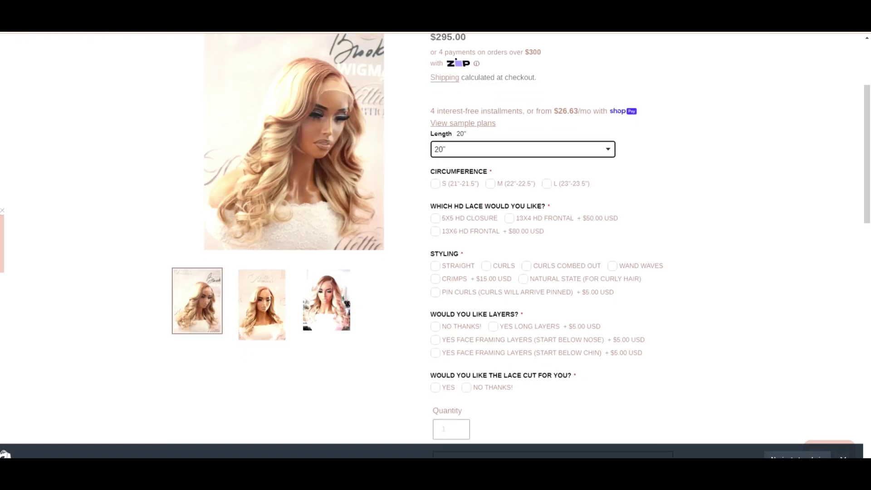
{"action": "scroll", "coordinate": [436, 245], "scroll_direction": "down", "scroll_amount": 1}
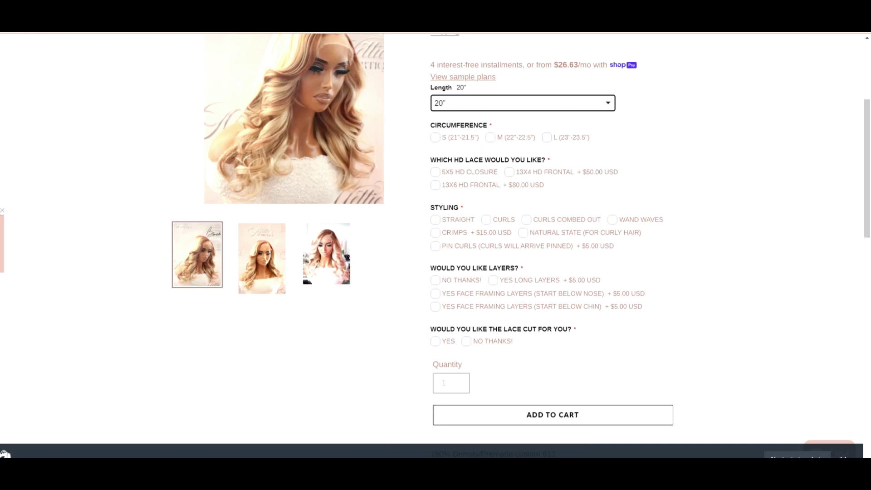
{"action": "scroll", "coordinate": [435, 245], "scroll_direction": "down", "scroll_amount": 5}
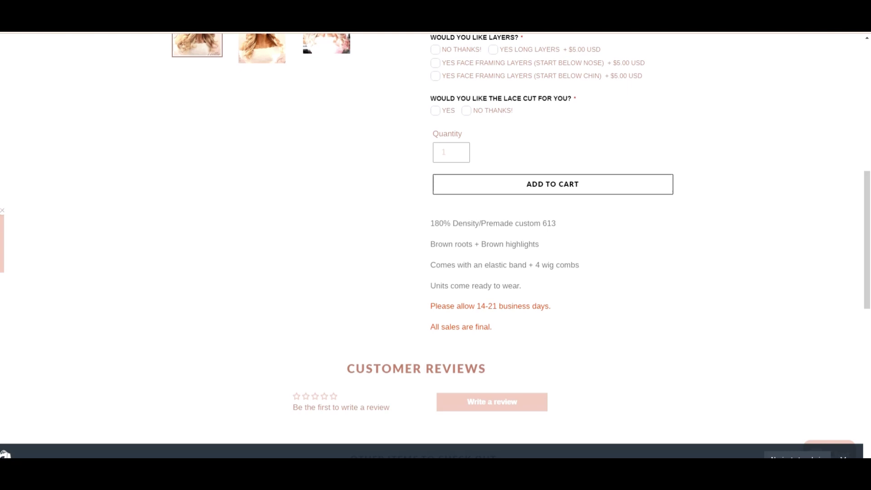
- Open the Create Your Own Custom Unit product page and select the 26" length
{"action": "scroll", "coordinate": [436, 245], "scroll_direction": "up", "scroll_amount": 9}
{"action": "left_click", "coordinate": [340, 73]}
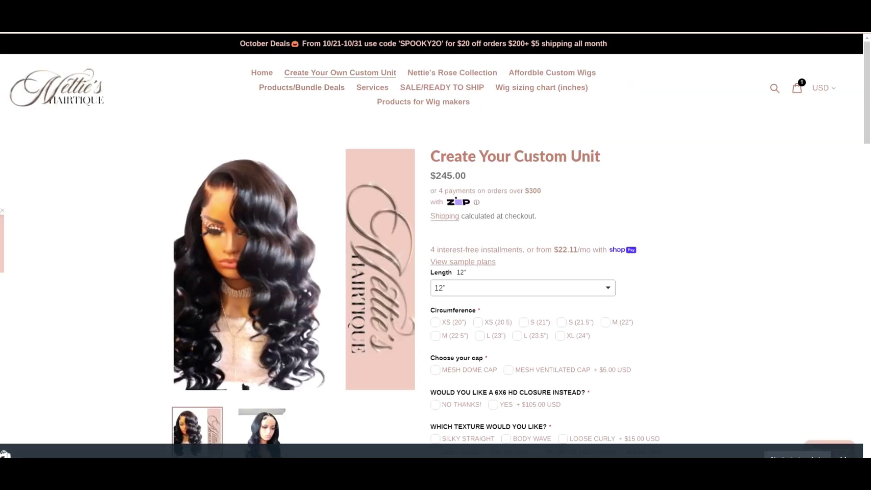
{"action": "scroll", "coordinate": [523, 195], "scroll_direction": "down", "scroll_amount": 2}
{"action": "left_click", "coordinate": [522, 195]}
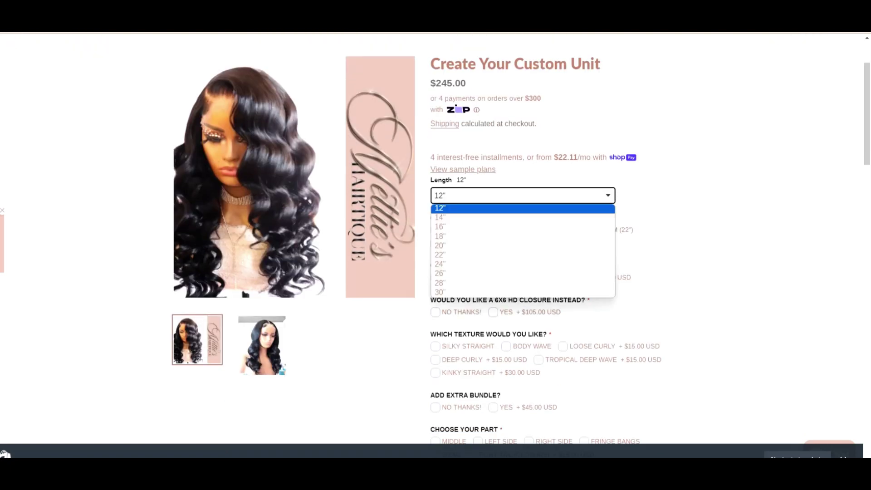
{"action": "left_click", "coordinate": [523, 274]}
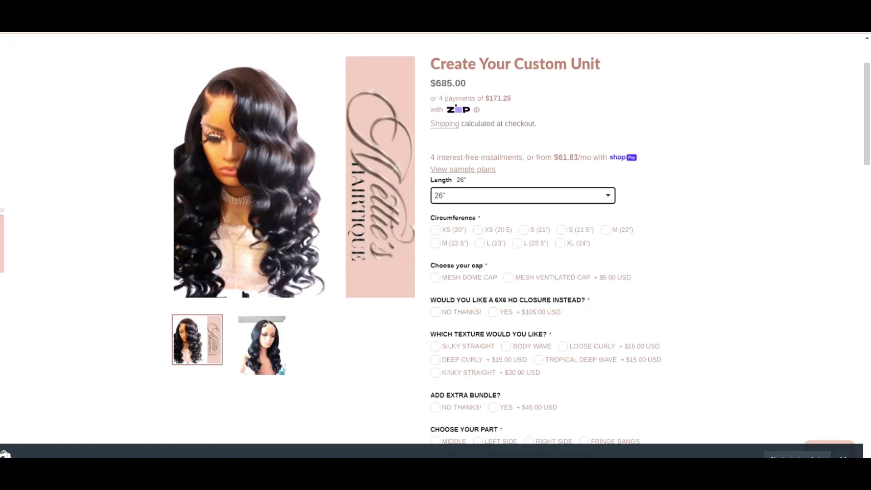
- Choose the M (22") circumference and mesh ventilated cap for the custom unit, and decline the 6x6 HD closure
{"action": "left_click", "coordinate": [605, 229]}
{"action": "scroll", "coordinate": [605, 230], "scroll_direction": "down", "scroll_amount": 2}
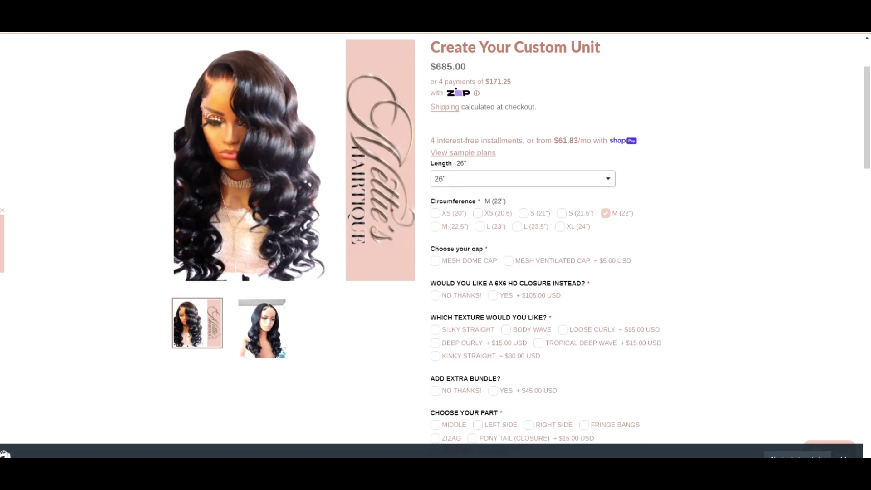
{"action": "left_click", "coordinate": [508, 185]}
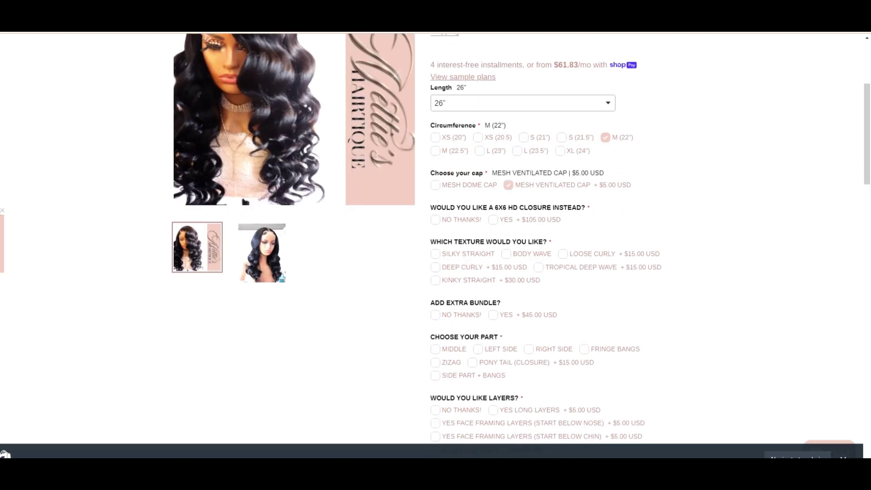
{"action": "scroll", "coordinate": [508, 185], "scroll_direction": "down", "scroll_amount": 1}
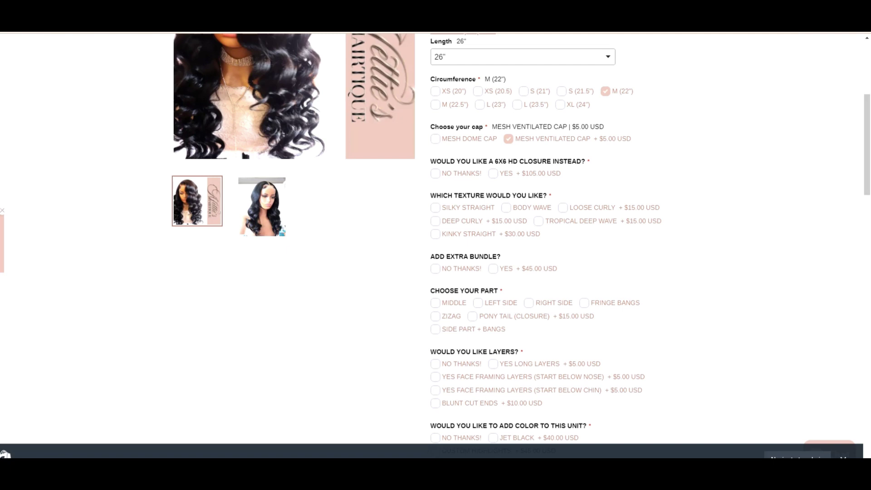
{"action": "left_click", "coordinate": [435, 174]}
- Choose the tropical deep wave texture and left side part for the custom unit, and decline the extra bundle
{"action": "scroll", "coordinate": [435, 173], "scroll_direction": "down", "scroll_amount": 1}
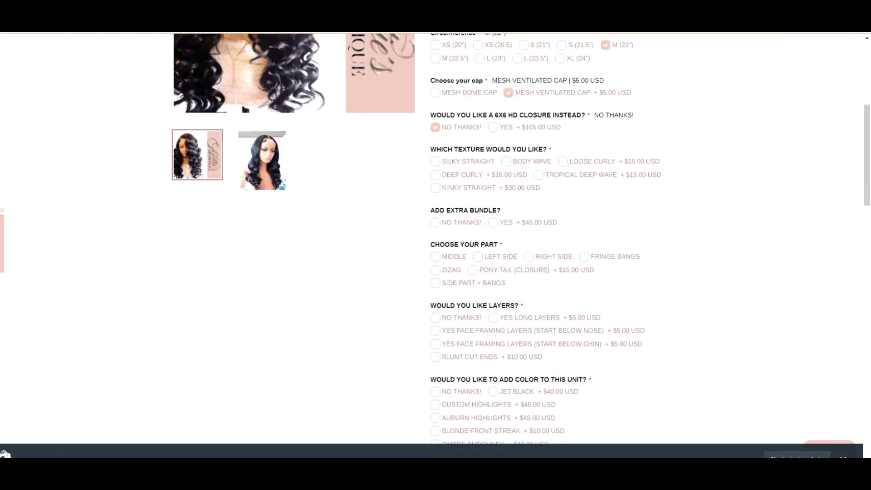
{"action": "left_click", "coordinate": [538, 175]}
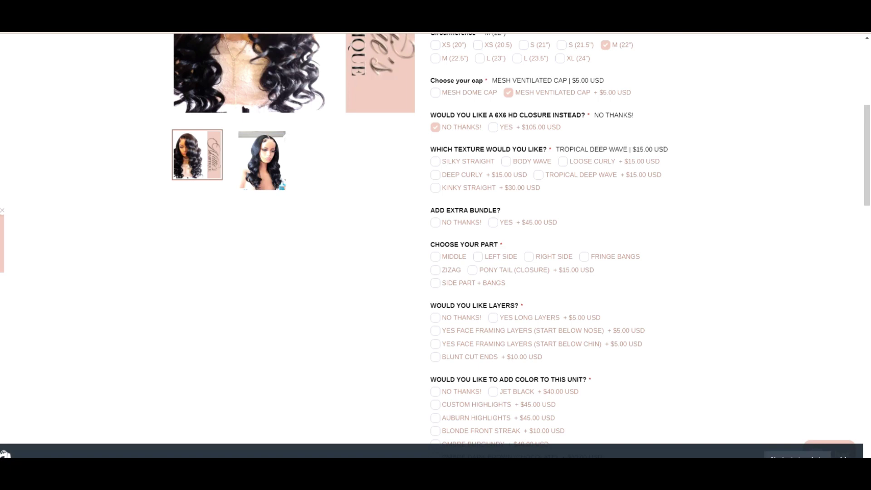
{"action": "scroll", "coordinate": [538, 174], "scroll_direction": "down", "scroll_amount": 1}
{"action": "left_click", "coordinate": [435, 176]}
{"action": "scroll", "coordinate": [435, 176], "scroll_direction": "down", "scroll_amount": 2}
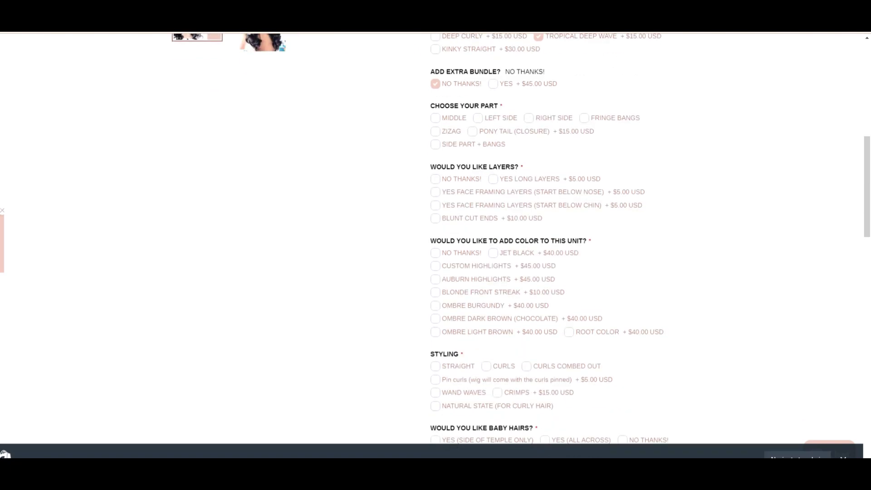
{"action": "left_click", "coordinate": [478, 118]}
{"action": "scroll", "coordinate": [477, 118], "scroll_direction": "down", "scroll_amount": 1}
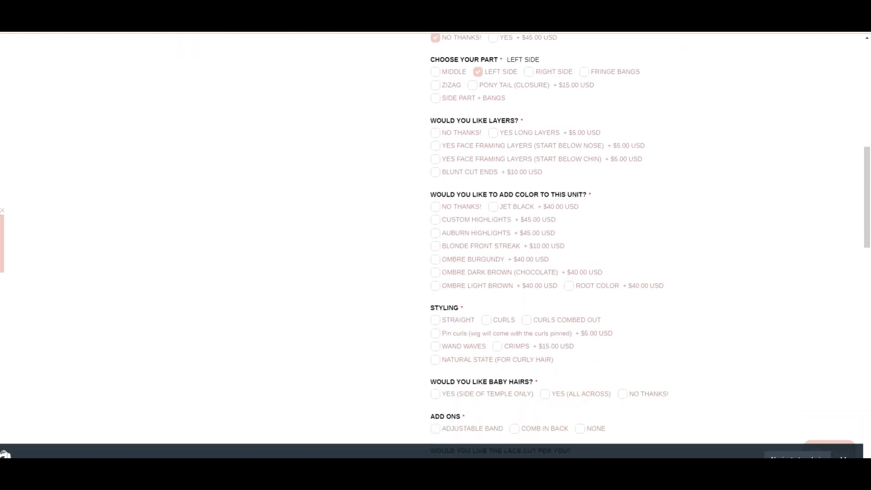
- Decline layers, choose the jet black color, and set the custom unit's styling to natural state (for curly hair)
{"action": "left_click", "coordinate": [435, 133]}
{"action": "left_click", "coordinate": [493, 206]}
{"action": "scroll", "coordinate": [493, 207], "scroll_direction": "down", "scroll_amount": 5}
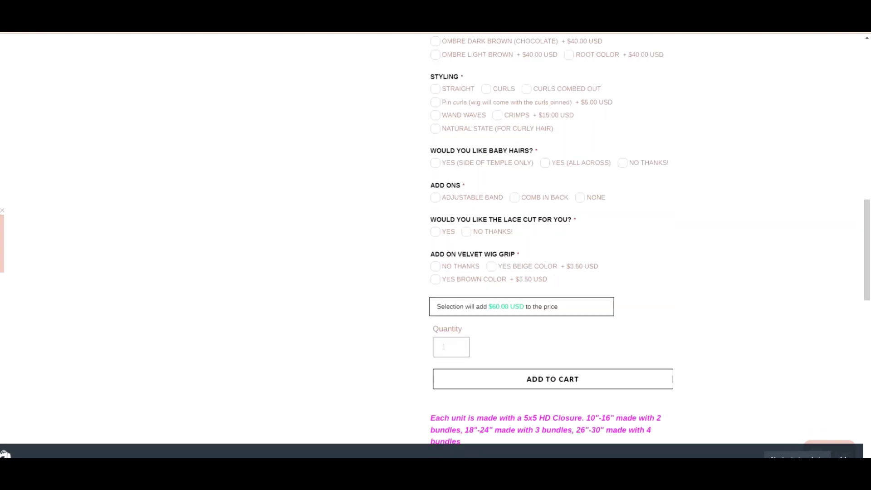
{"action": "left_click", "coordinate": [435, 88]}
{"action": "left_click", "coordinate": [435, 88]}
{"action": "left_click", "coordinate": [435, 129]}
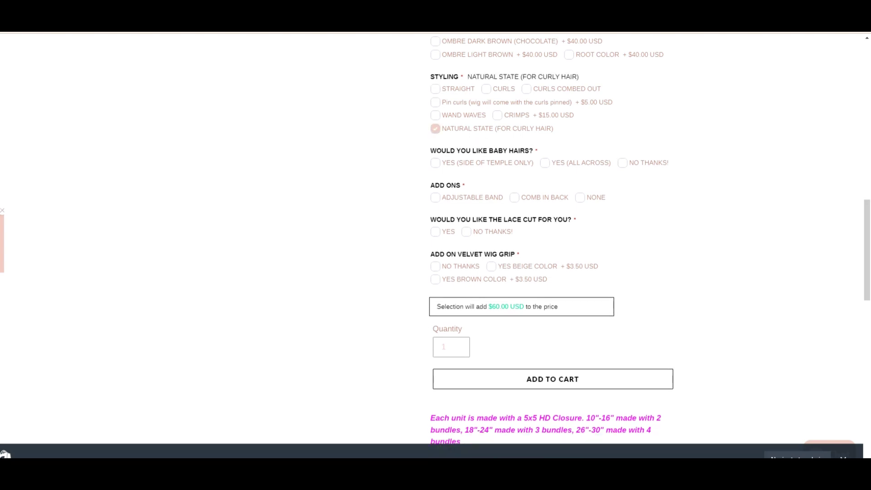
- Choose baby hairs at the side of temple only, the adjustable band and comb in back add-ons, and the lace cut
{"action": "left_click", "coordinate": [435, 163]}
{"action": "left_click", "coordinate": [435, 197]}
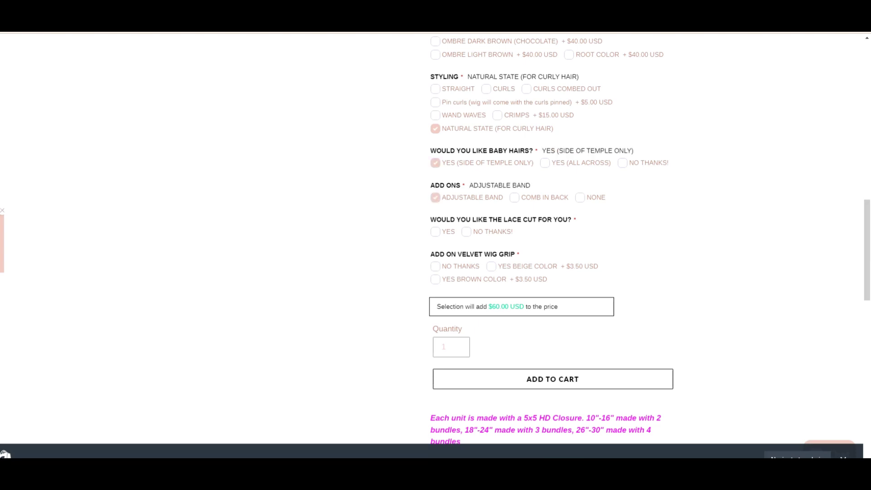
{"action": "left_click", "coordinate": [515, 197]}
{"action": "left_click", "coordinate": [435, 232]}
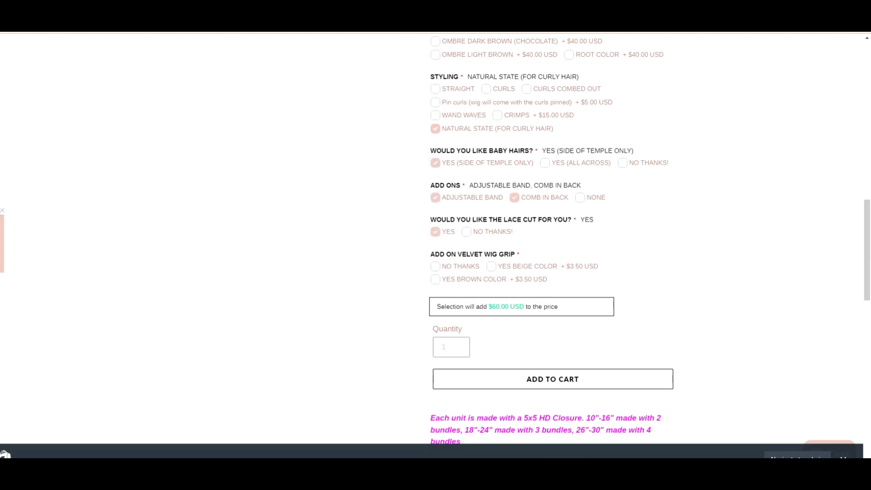
- Decline the velvet wig grip and add the custom unit to the cart
{"action": "left_click", "coordinate": [435, 267]}
{"action": "scroll", "coordinate": [454, 331], "scroll_direction": "down", "scroll_amount": 2}
{"action": "left_click", "coordinate": [552, 286]}
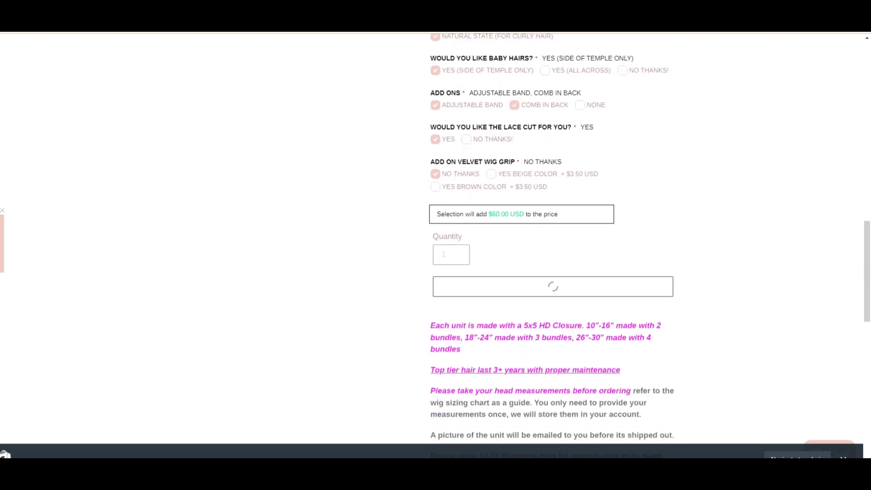
- Review the custom unit's chosen options, price and order subtotal in the cart
{"action": "scroll", "coordinate": [435, 245], "scroll_direction": "down", "scroll_amount": 1}
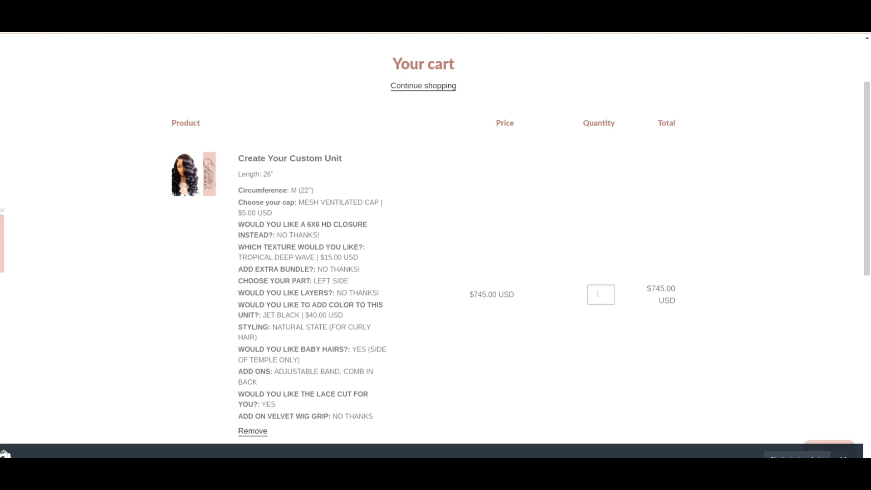
{"action": "scroll", "coordinate": [436, 245], "scroll_direction": "down", "scroll_amount": 2}
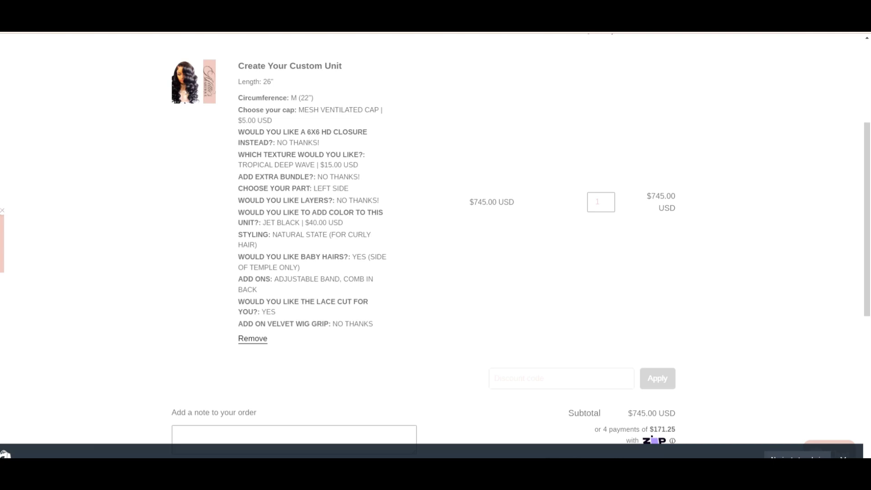
{"action": "scroll", "coordinate": [435, 245], "scroll_direction": "down", "scroll_amount": 3}
{"action": "scroll", "coordinate": [436, 245], "scroll_direction": "up", "scroll_amount": 4}
{"action": "scroll", "coordinate": [436, 245], "scroll_direction": "down", "scroll_amount": 3}
{"action": "scroll", "coordinate": [436, 245], "scroll_direction": "up", "scroll_amount": 1}
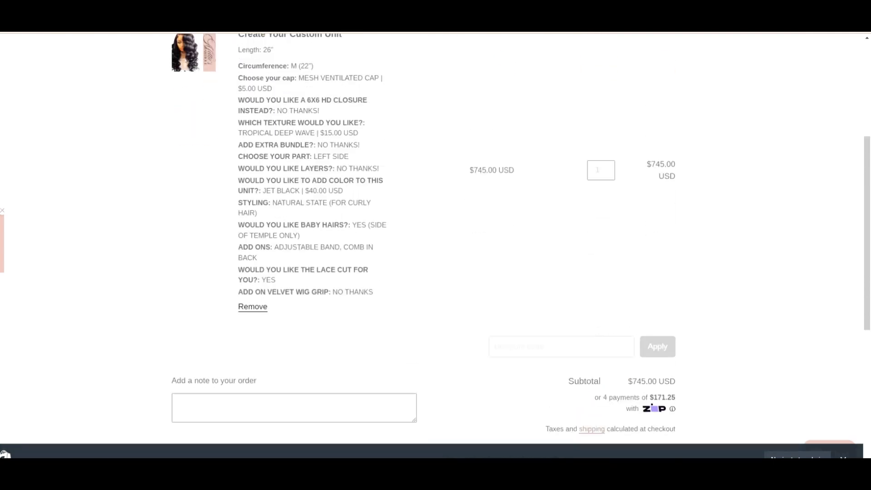
{"action": "scroll", "coordinate": [436, 245], "scroll_direction": "up", "scroll_amount": 3}
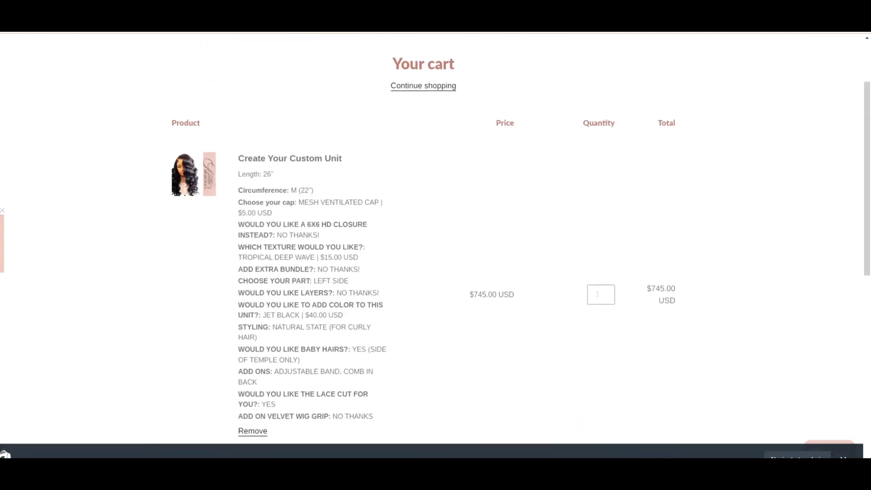